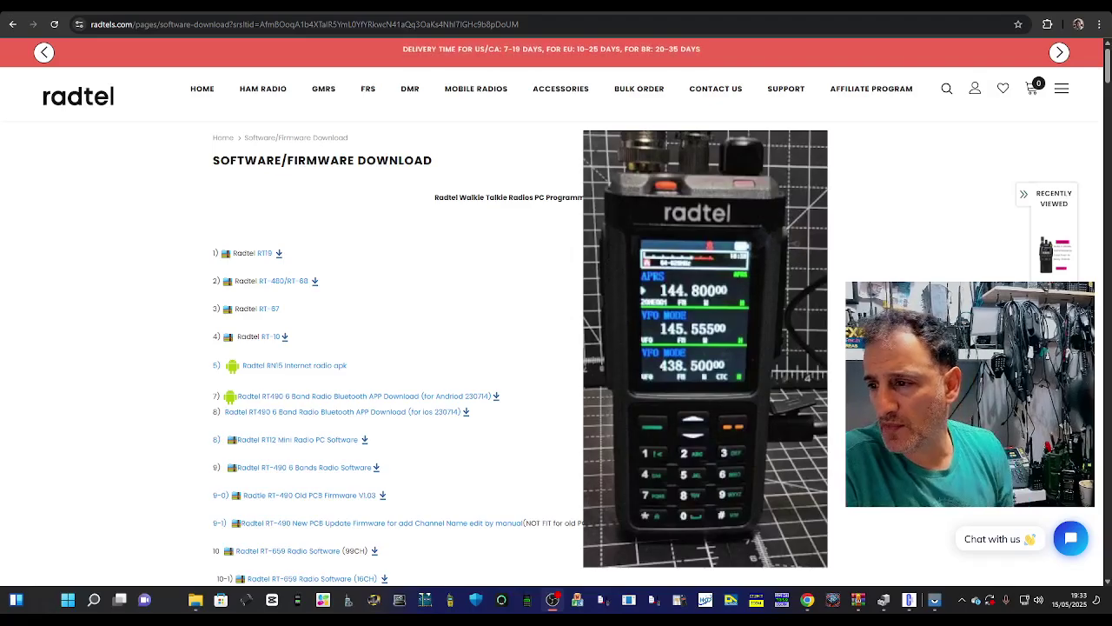
Step: Download the RT-880 Upgrade Firmware V1.07 250514 and the RT-880 CPS Programming Software V1.04 250514 from the RT-880 section
scroll(97, 234, "down", 15)
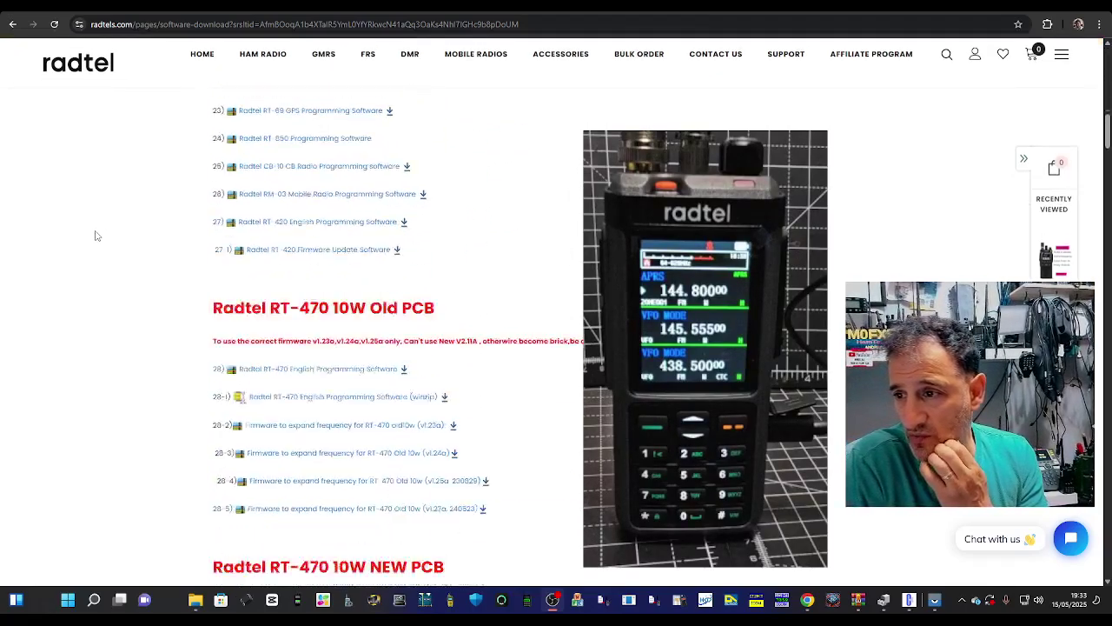
scroll(100, 235, "down", 20)
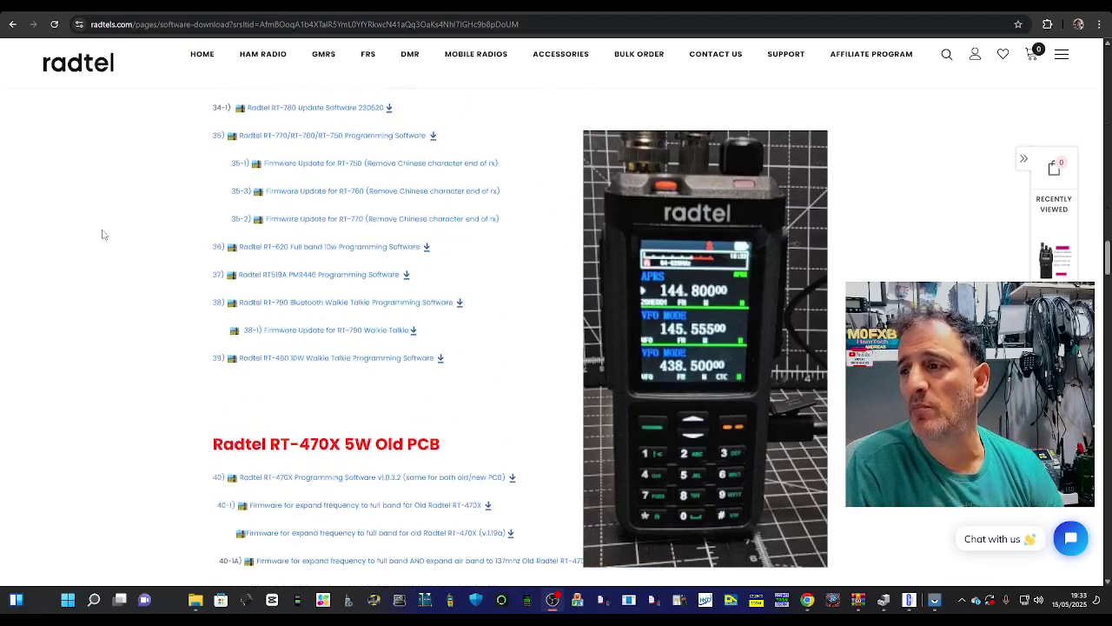
scroll(102, 235, "down", 15)
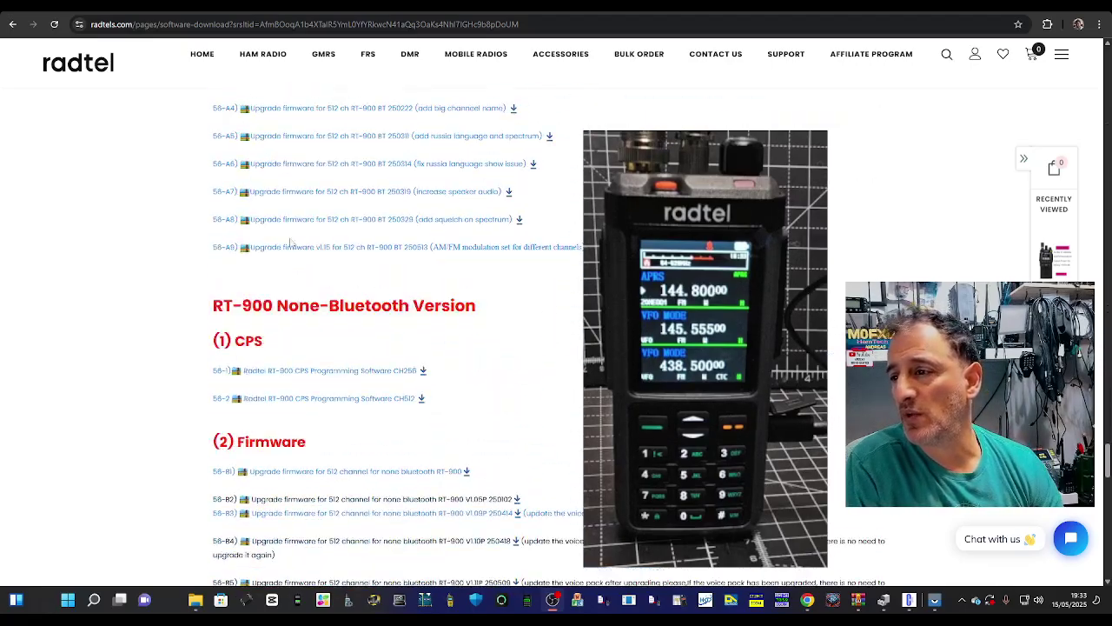
scroll(556, 330, "down", 10)
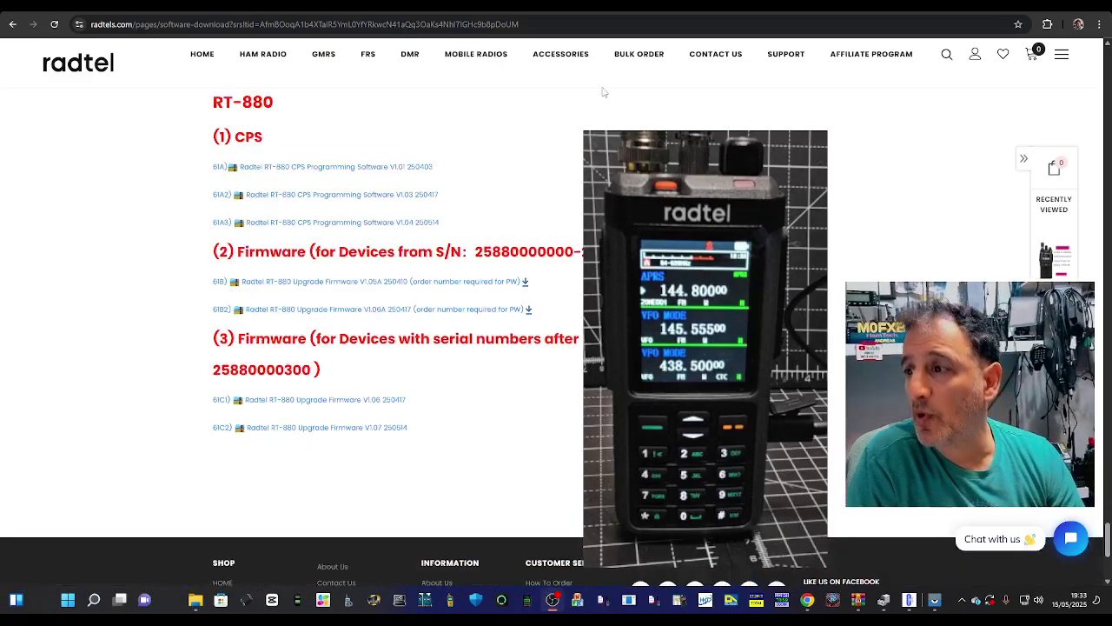
left_click(289, 427)
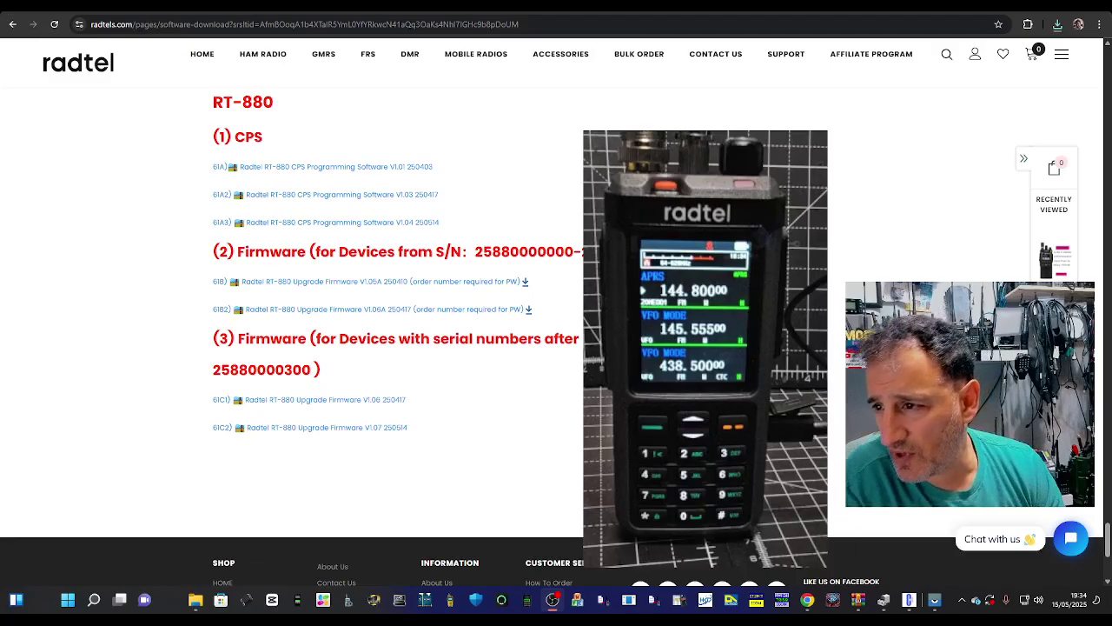
left_click(402, 228)
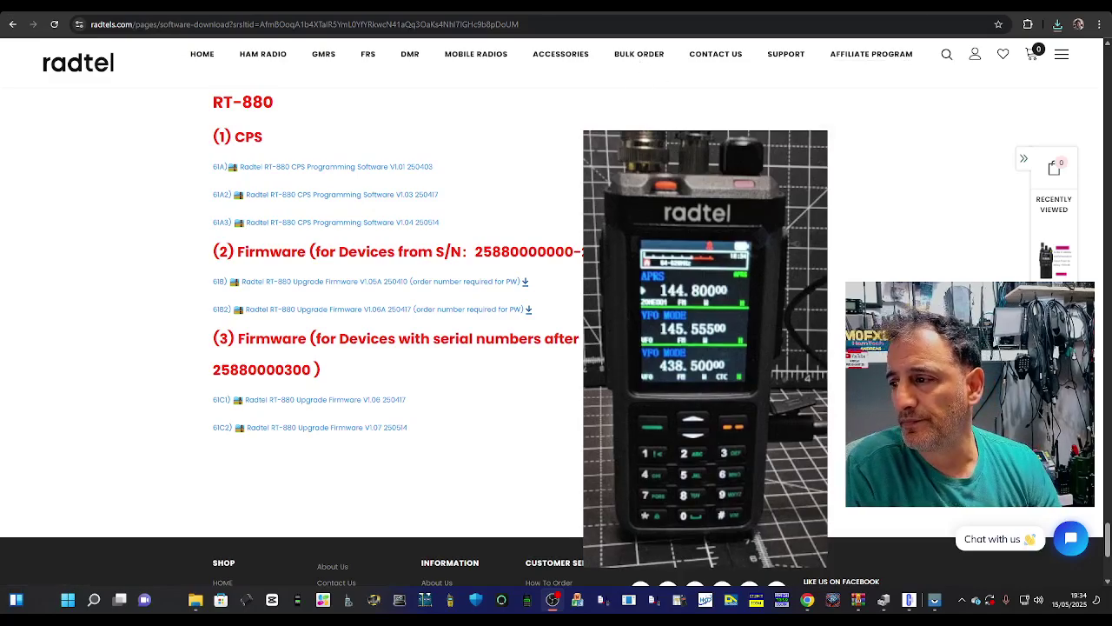
Step: Open the downloaded archive RT-880_Upgrade_V1_07_250512.zip and dismiss the WinRAR trial notice
left_click(1058, 26)
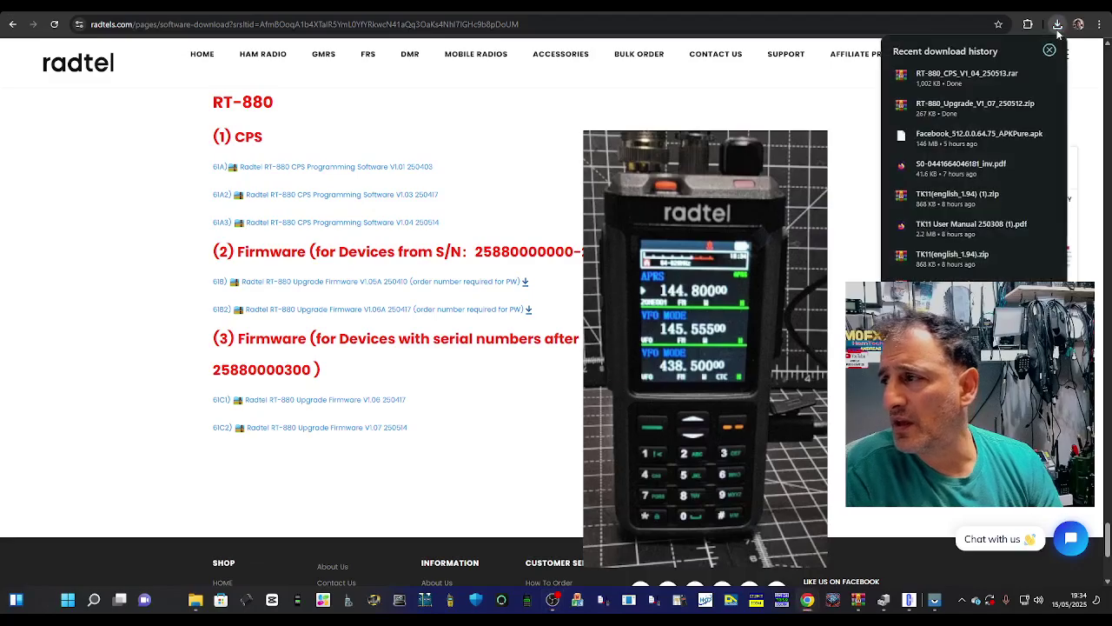
left_click(951, 109)
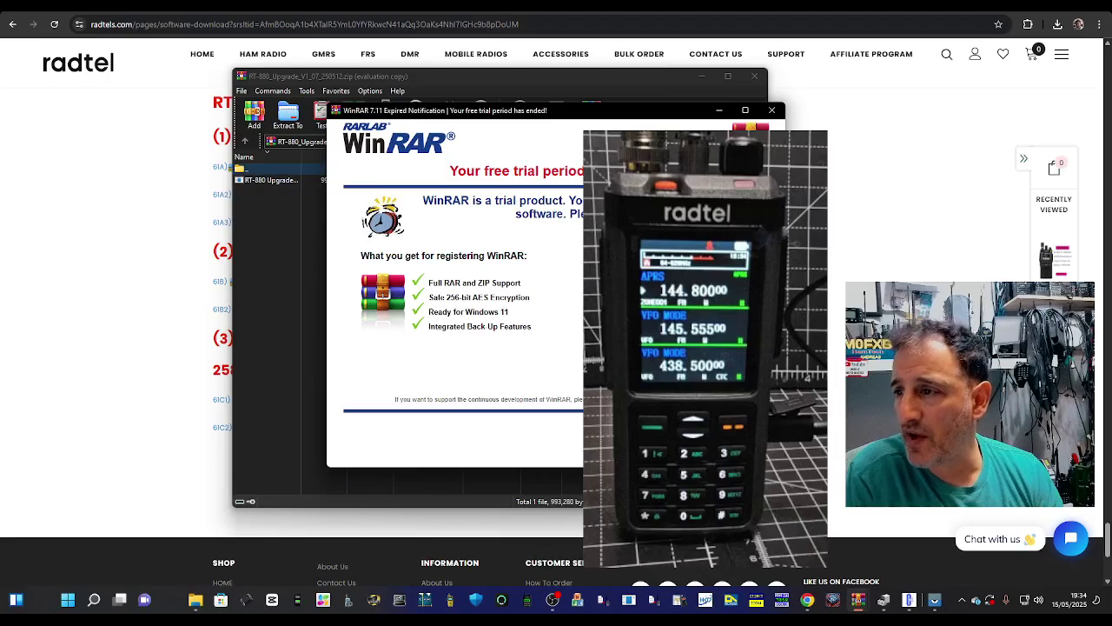
key("Escape")
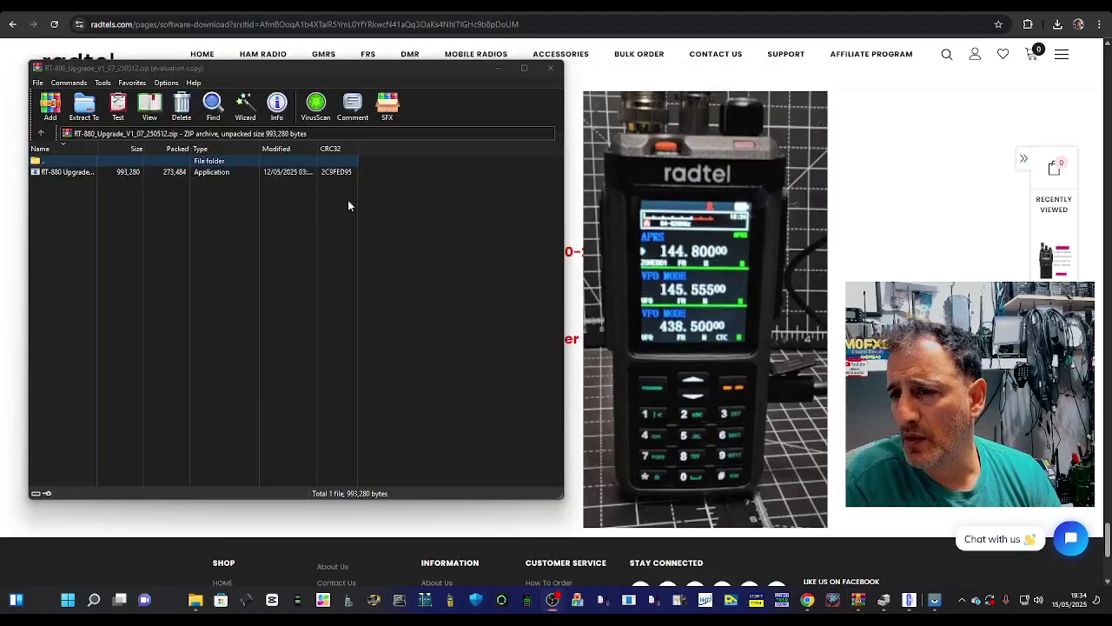
Step: Run the RT-880 upgrade application from the archive, allow it past SmartScreen, and move its window clear of the radio view
left_click(74, 174)
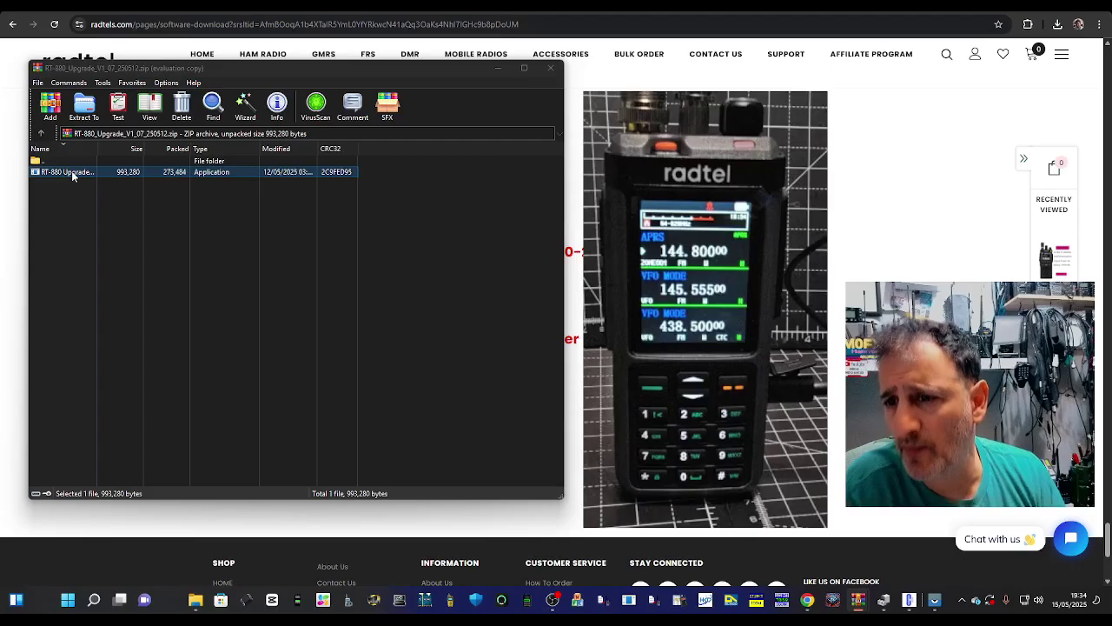
double_click(74, 174)
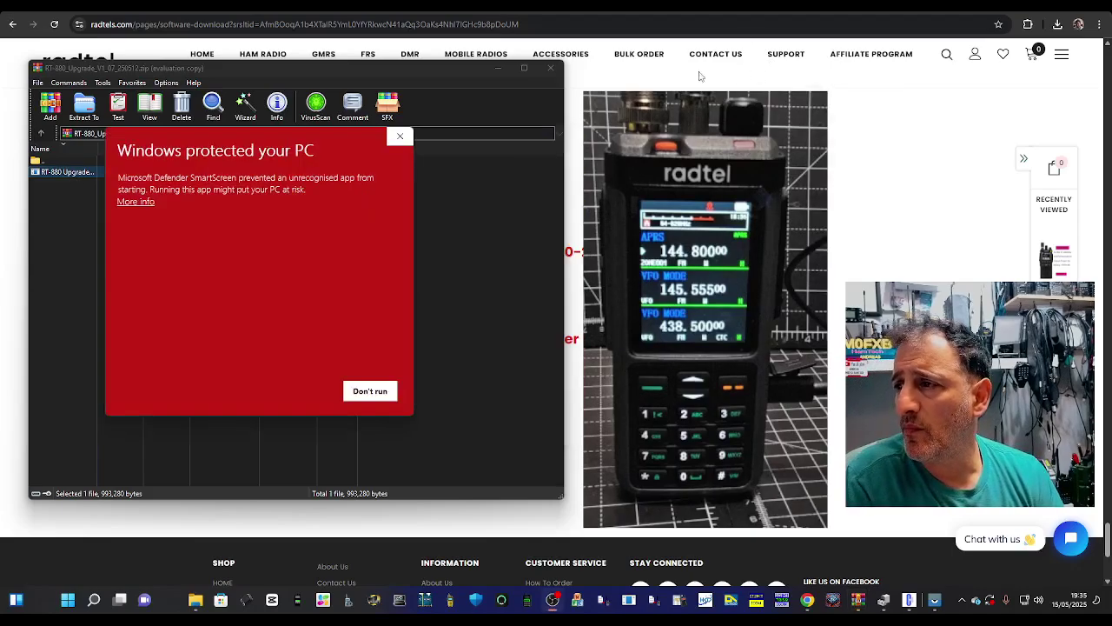
left_click(137, 202)
left_click(291, 391)
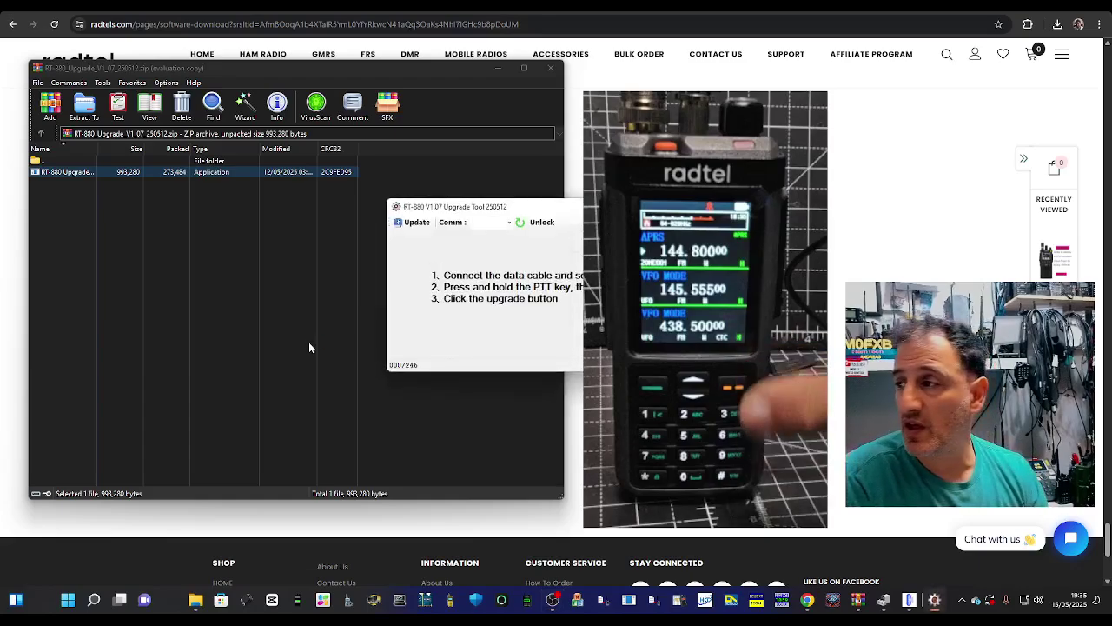
left_click_drag(529, 209, 217, 208)
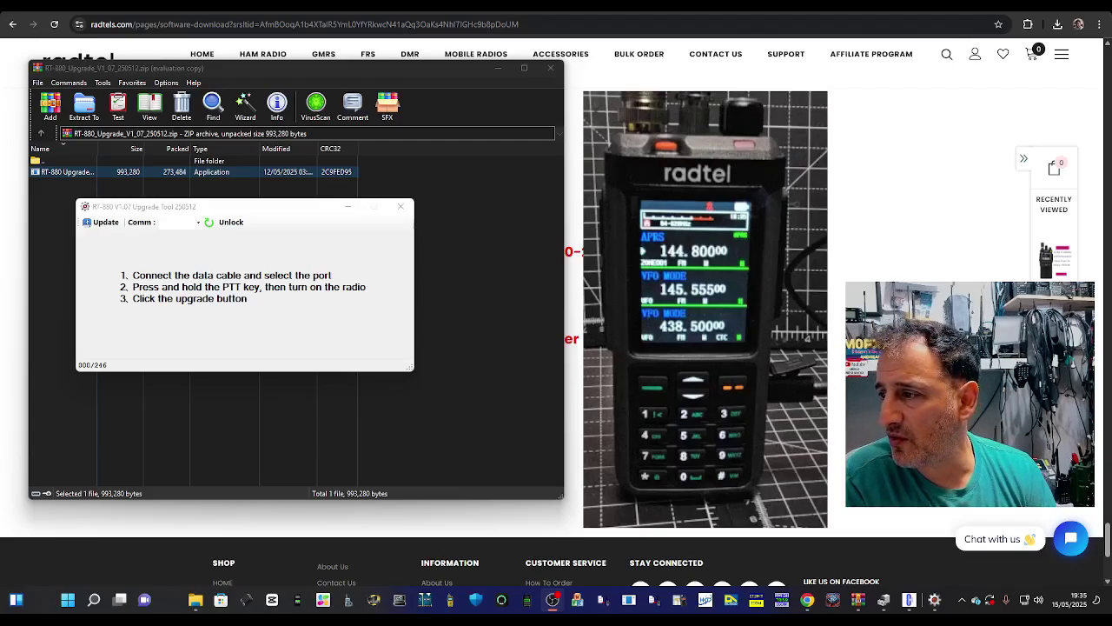
Step: Look up the USB-SERIAL CH340 cable's COM port under Ports (COM & LPT) in Device Manager, and minimize it
right_click(67, 601)
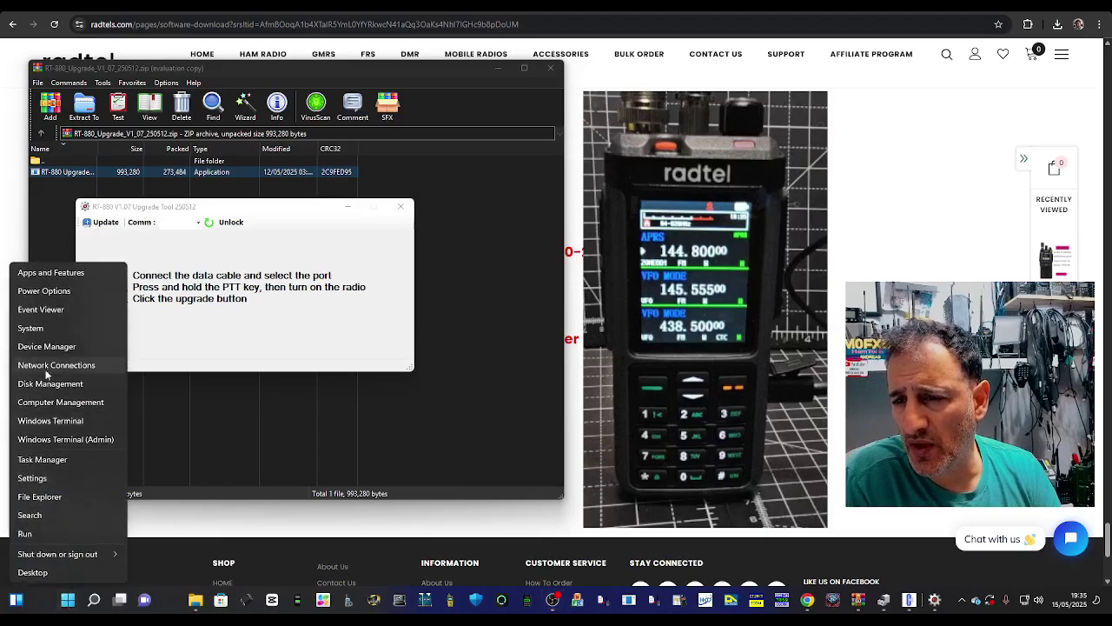
left_click(78, 348)
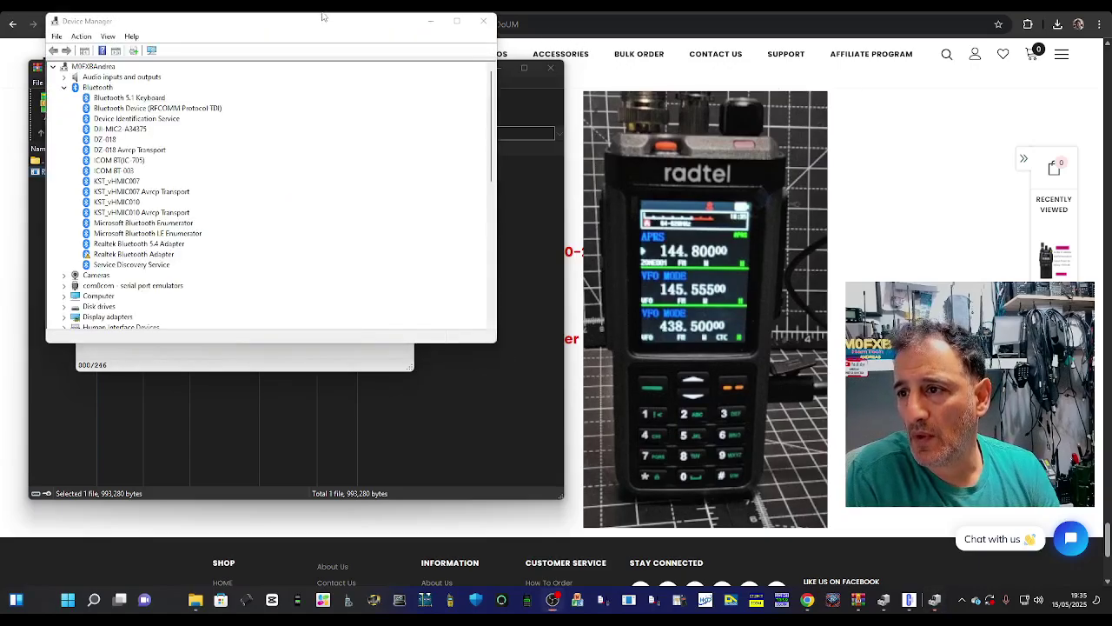
left_click_drag(322, 14, 330, 107)
scroll(150, 286, "down", 2)
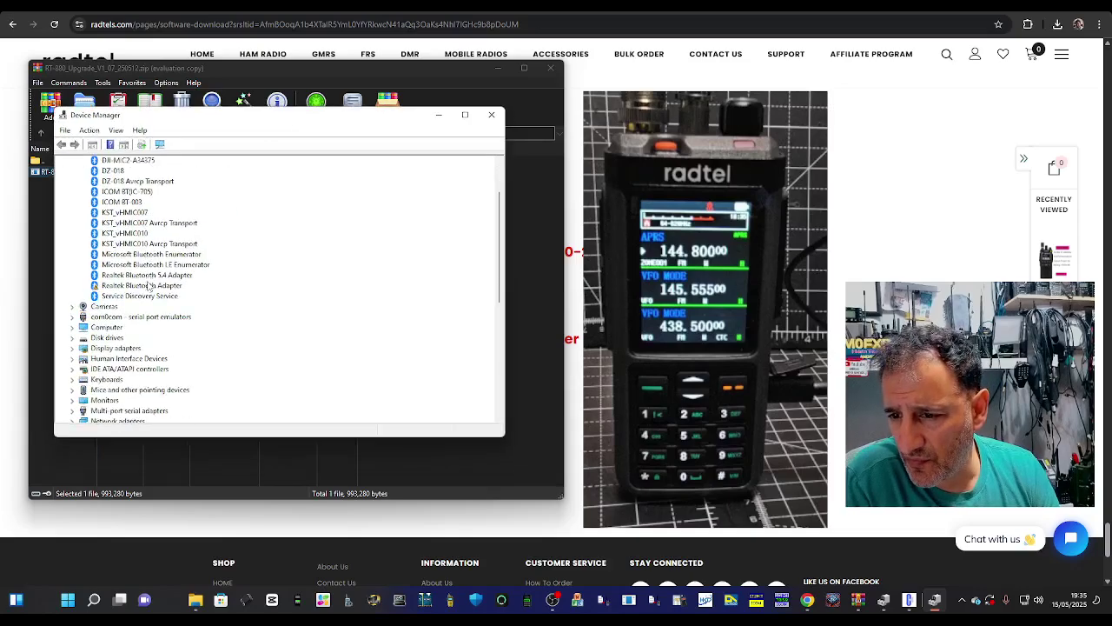
scroll(150, 286, "down", 2)
double_click(132, 374)
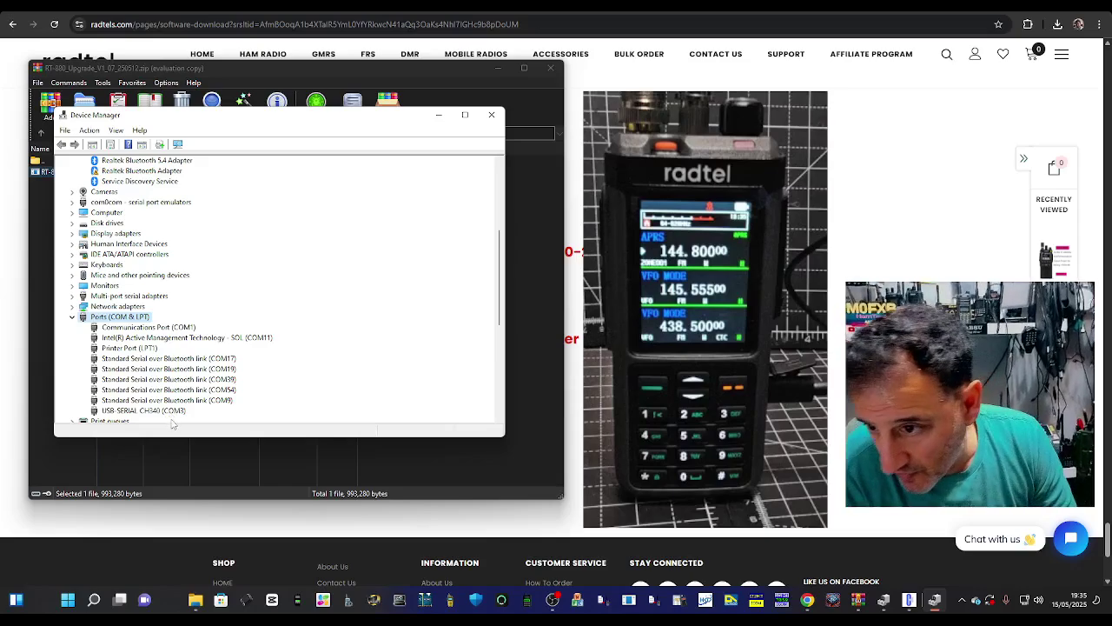
left_click(438, 118)
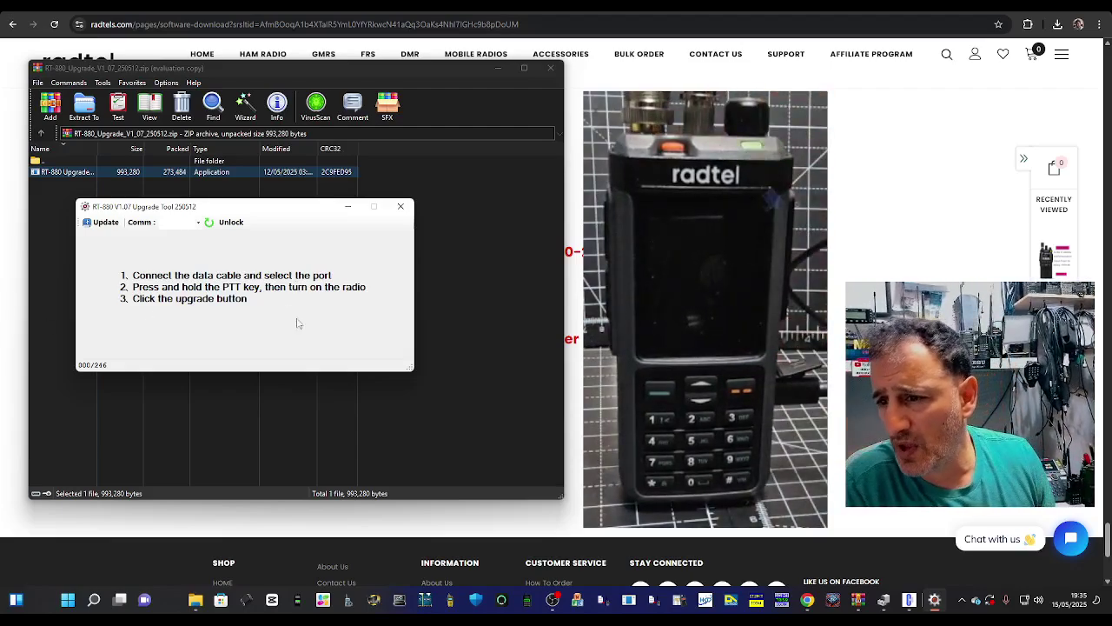
Step: Select COM3 as the communication port in the RT-880 V1.07 Upgrade Tool and start the firmware update
left_click(199, 224)
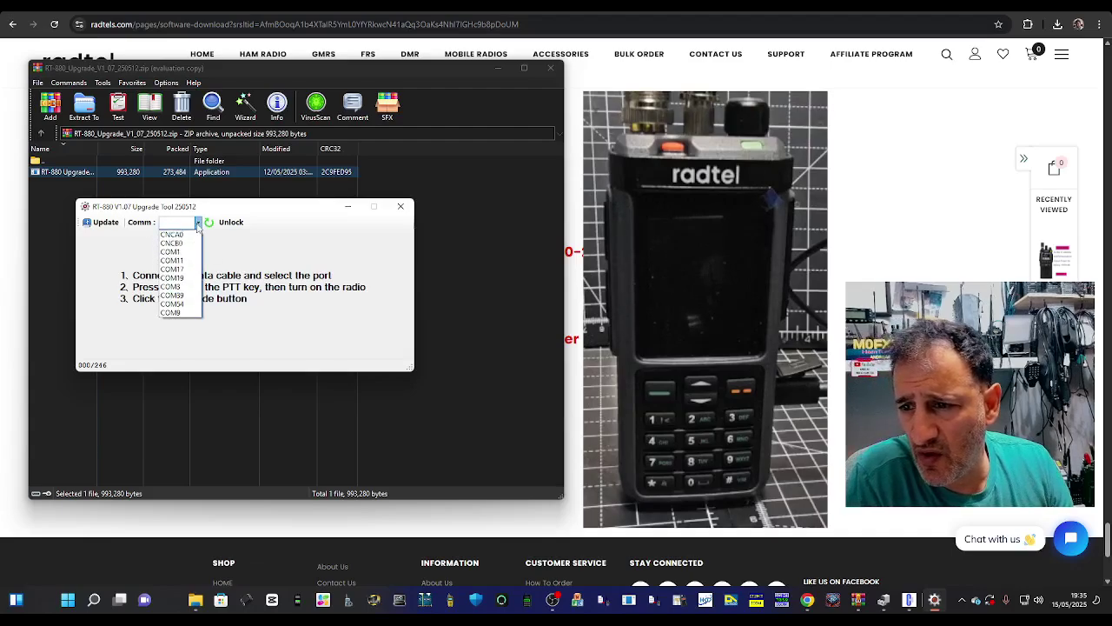
left_click(183, 287)
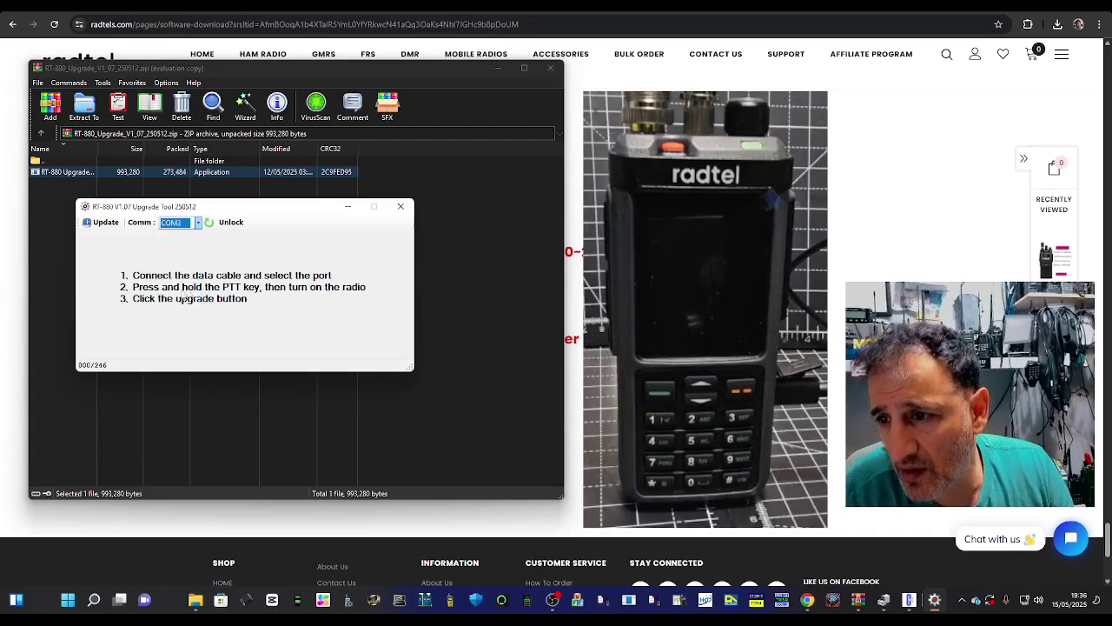
left_click(104, 224)
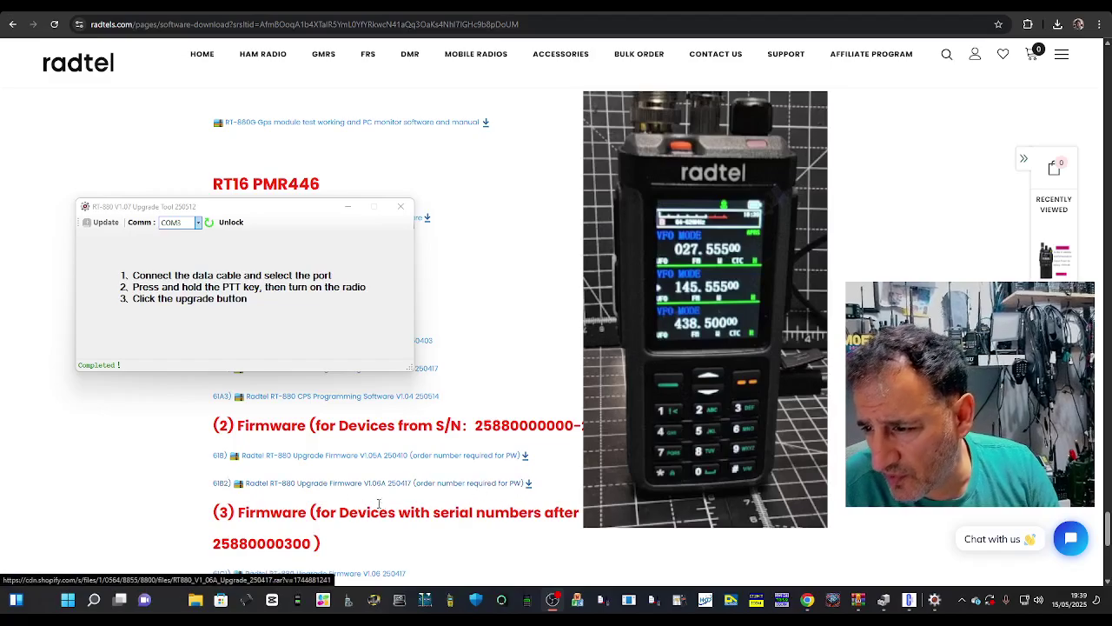
Step: Open the downloaded archive RT-880_CPS_V1_04_250513.rar and go down to its folder containing the CPS application
scroll(386, 507, "down", 2)
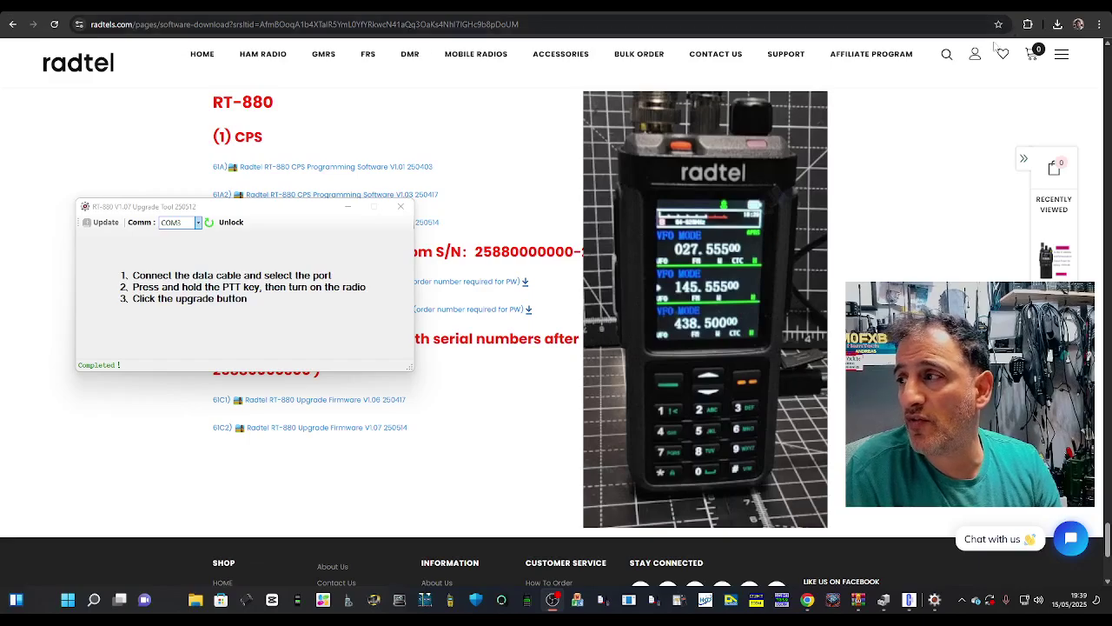
left_click(1057, 24)
left_click(959, 79)
double_click(114, 174)
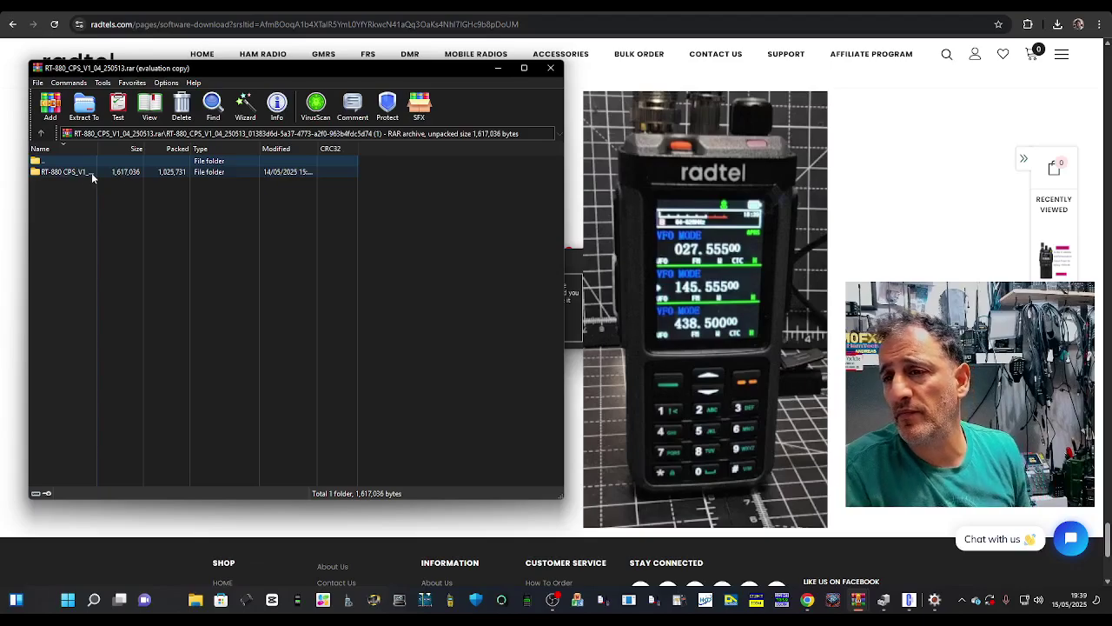
double_click(84, 173)
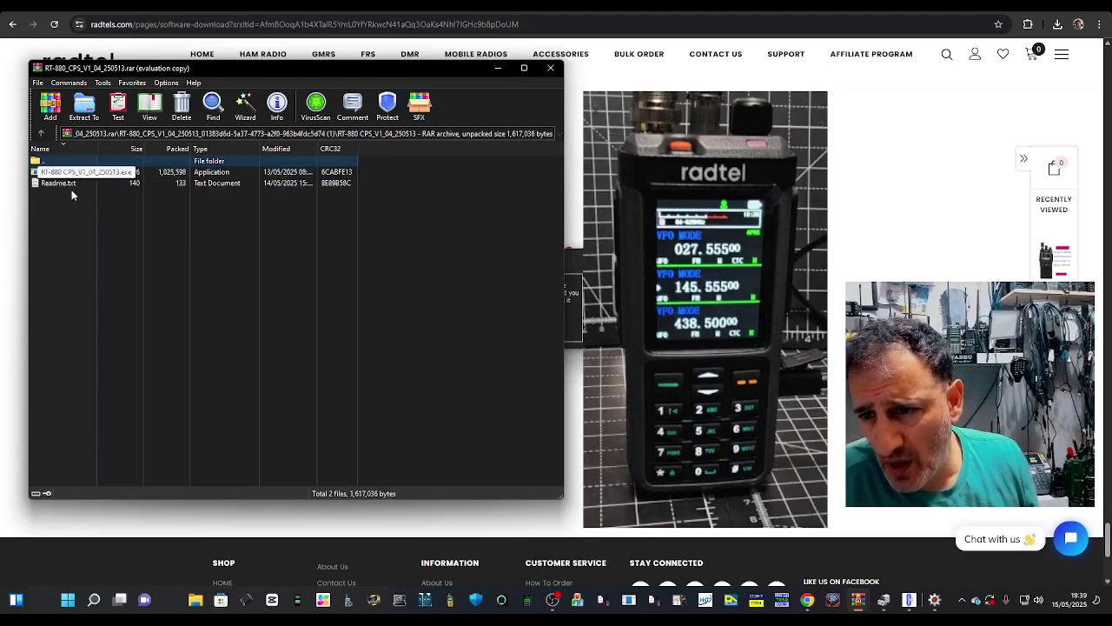
Step: Read the V1.04 release notes in Readme.txt from the CPS archive and close the file
left_click(72, 186)
double_click(71, 187)
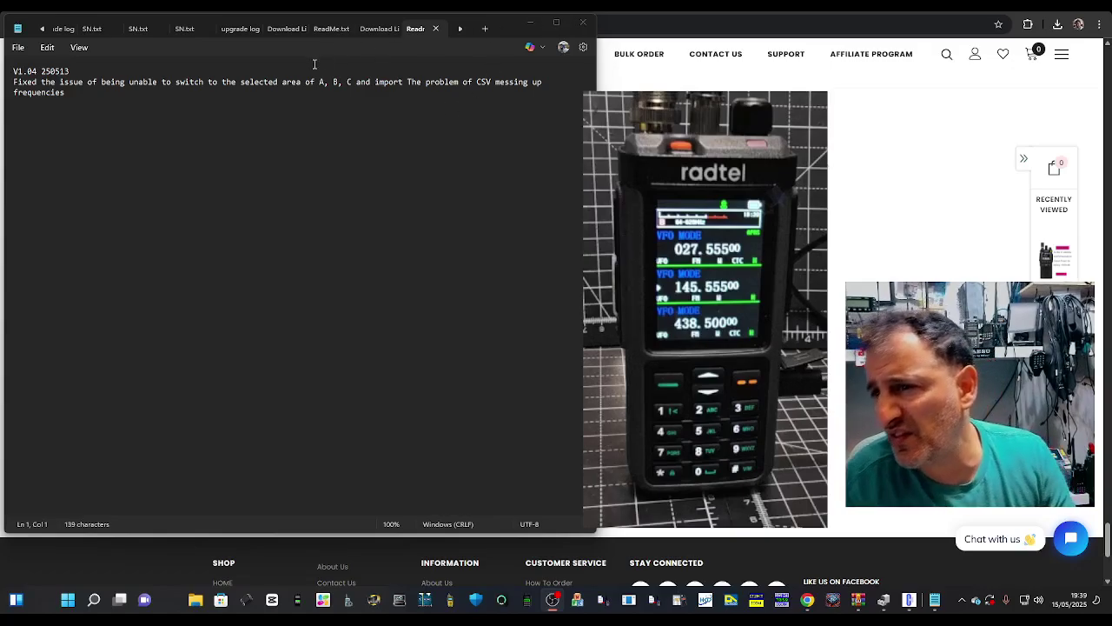
left_click(582, 22)
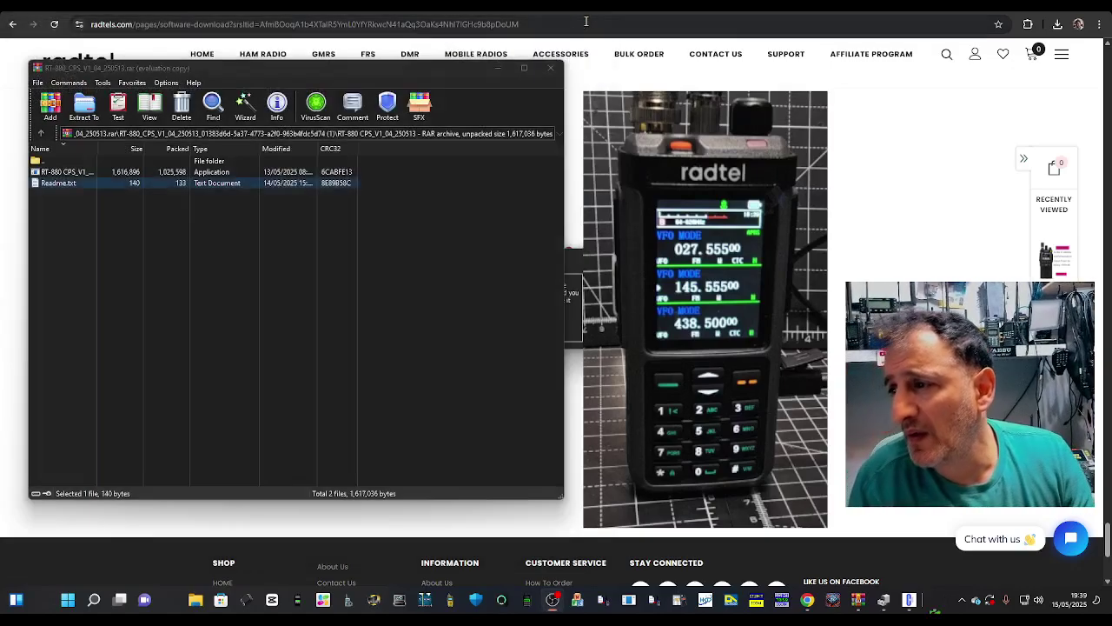
Step: Run RT-880 CPS_V1_04_250513.exe past SmartScreen, reposition the programming software's window, and minimize the archive window
double_click(105, 172)
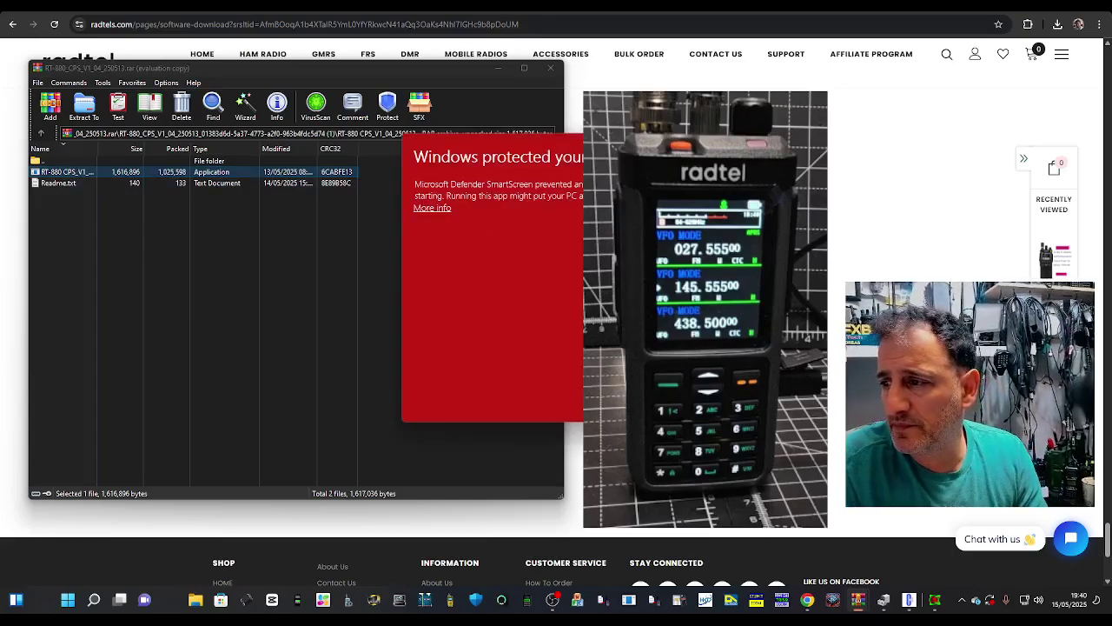
left_click(432, 209)
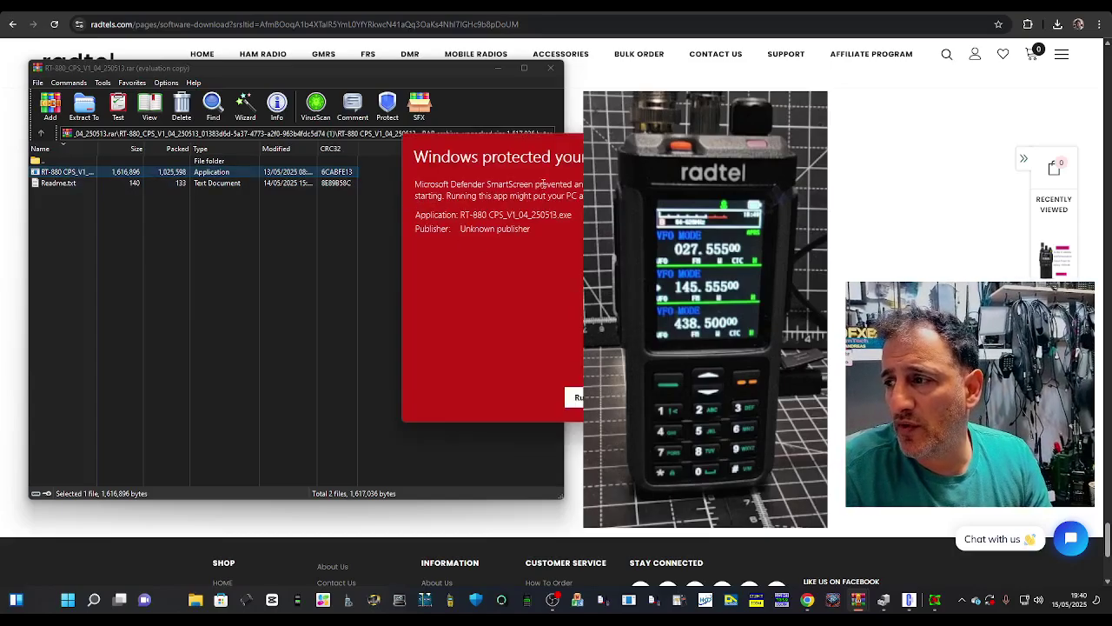
left_click_drag(615, 145, 363, 140)
left_click(352, 391)
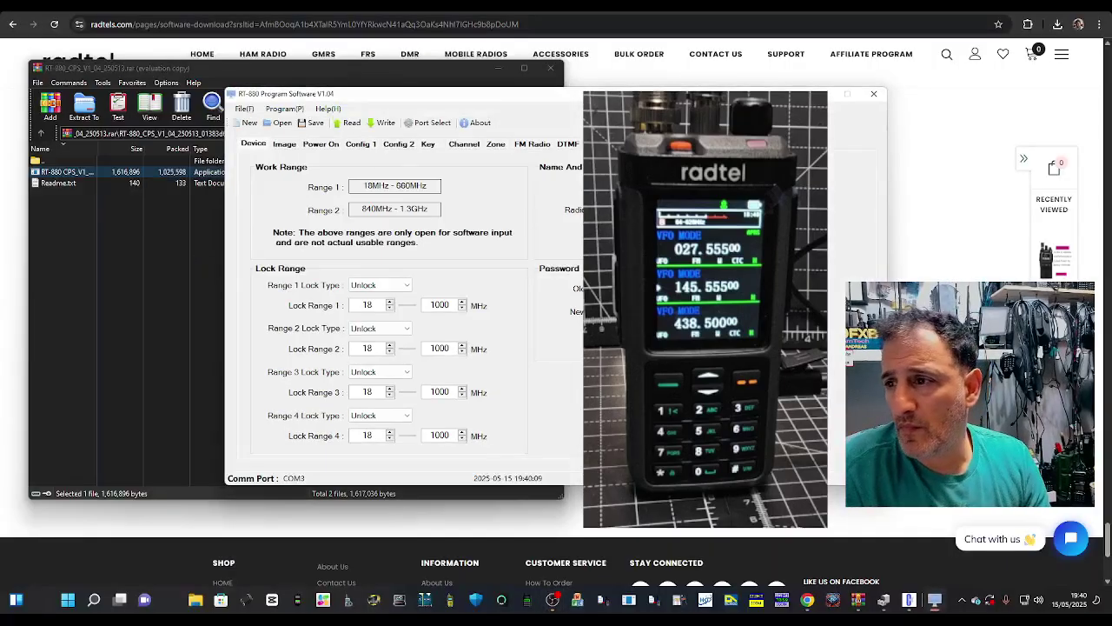
left_click_drag(614, 103, 398, 94)
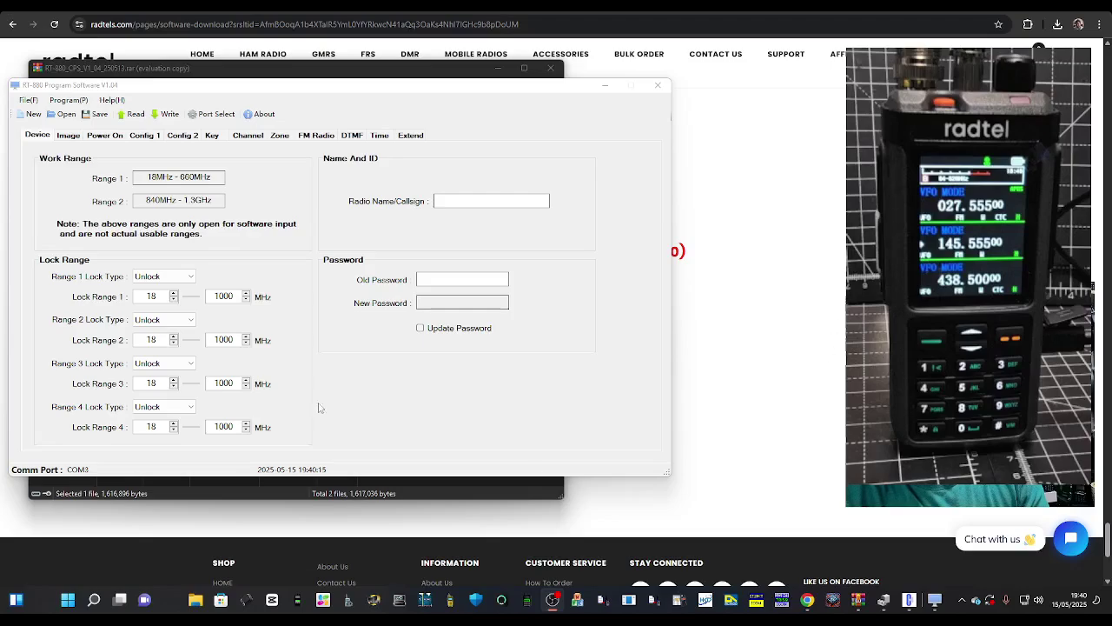
left_click_drag(533, 88, 614, 94)
left_click(499, 68)
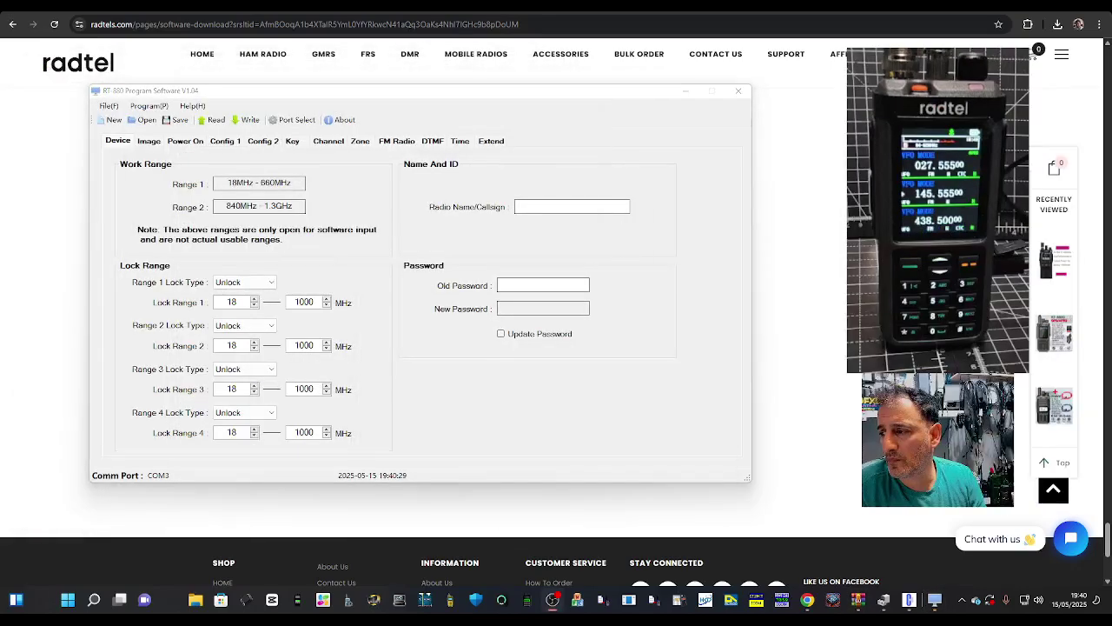
Step: Set the RT-880 programming software's communication port to COM3
left_click(341, 92)
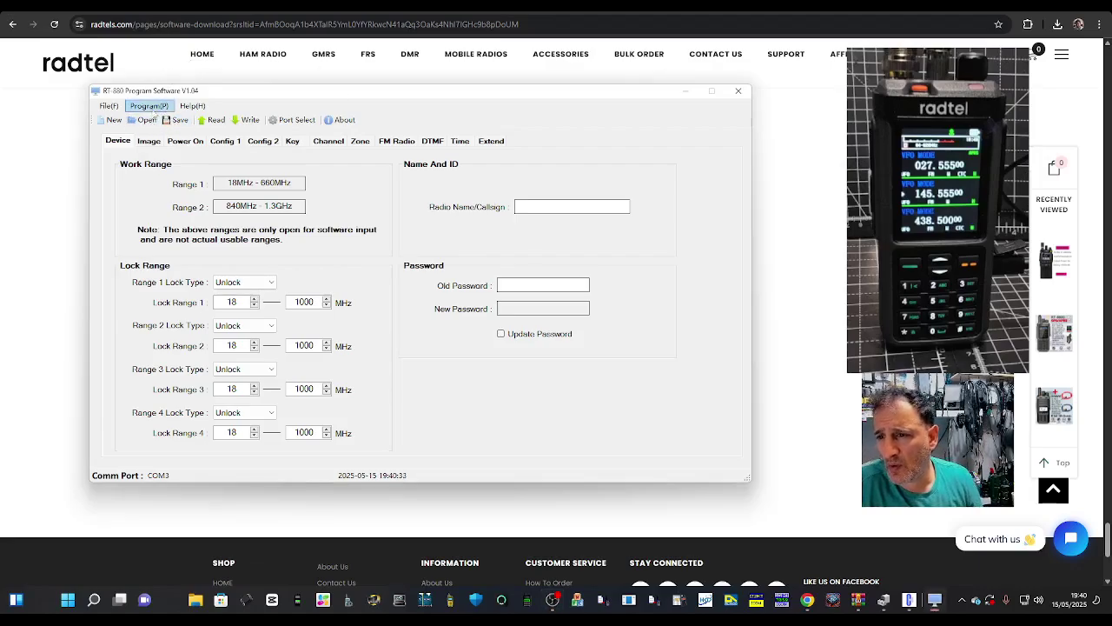
left_click(150, 106)
left_click(174, 147)
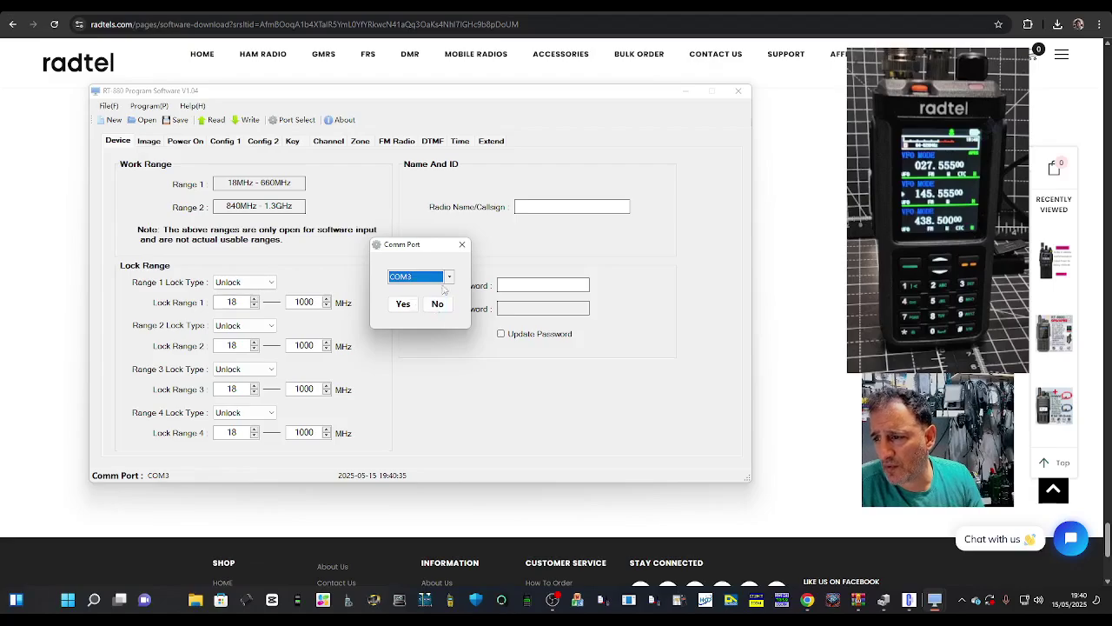
left_click(403, 304)
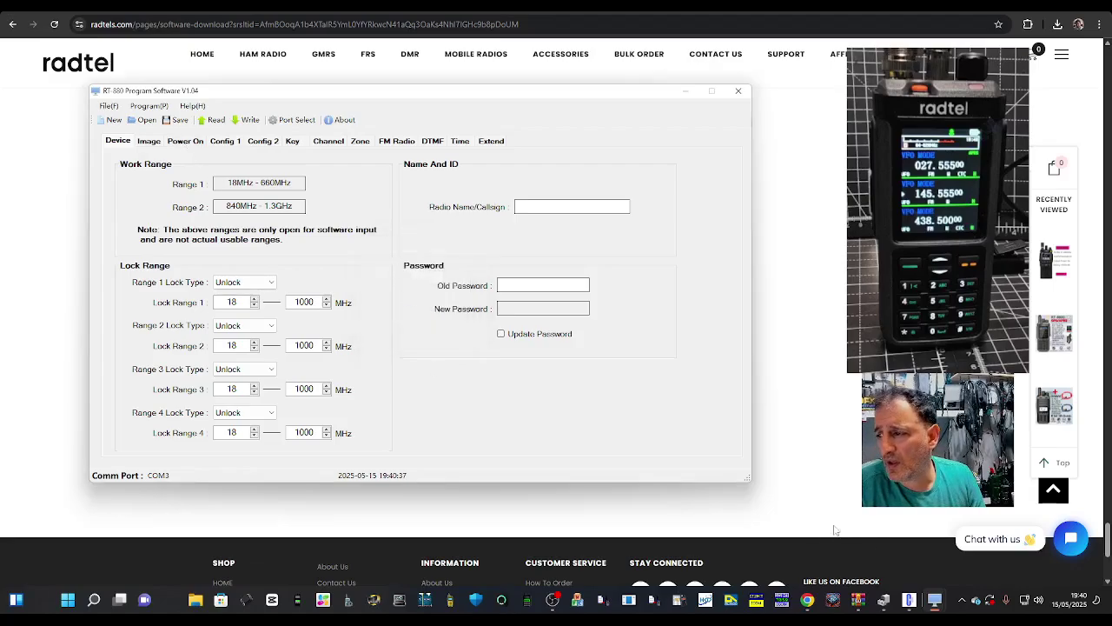
mouse_move(926, 603)
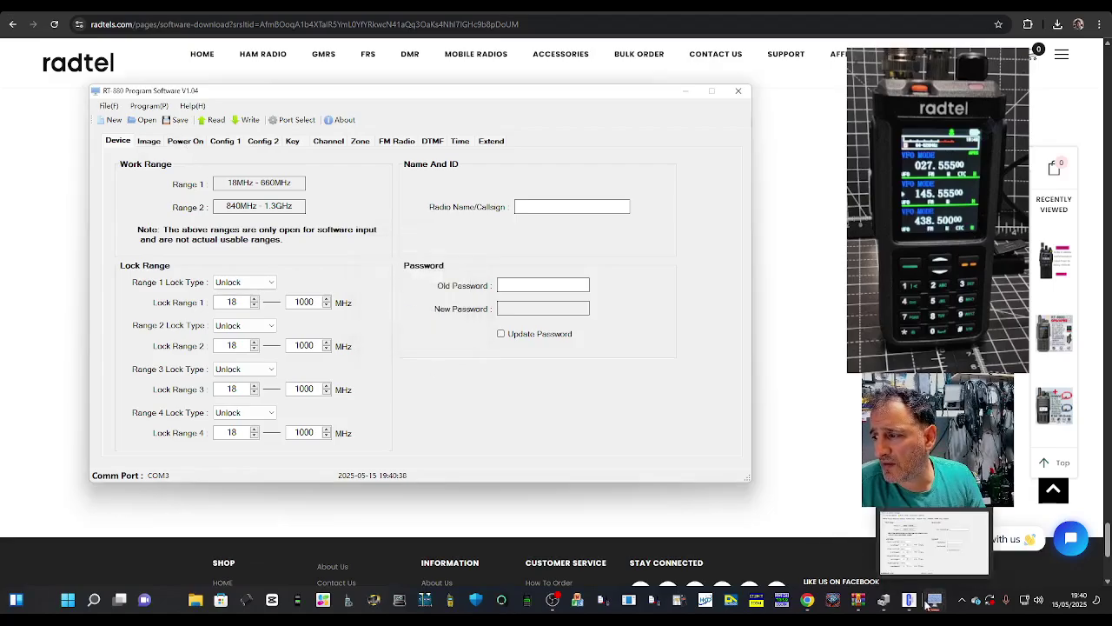
Step: Read the radio's current data into the programming software and view its channel list and the extended APRS settings
left_click(212, 120)
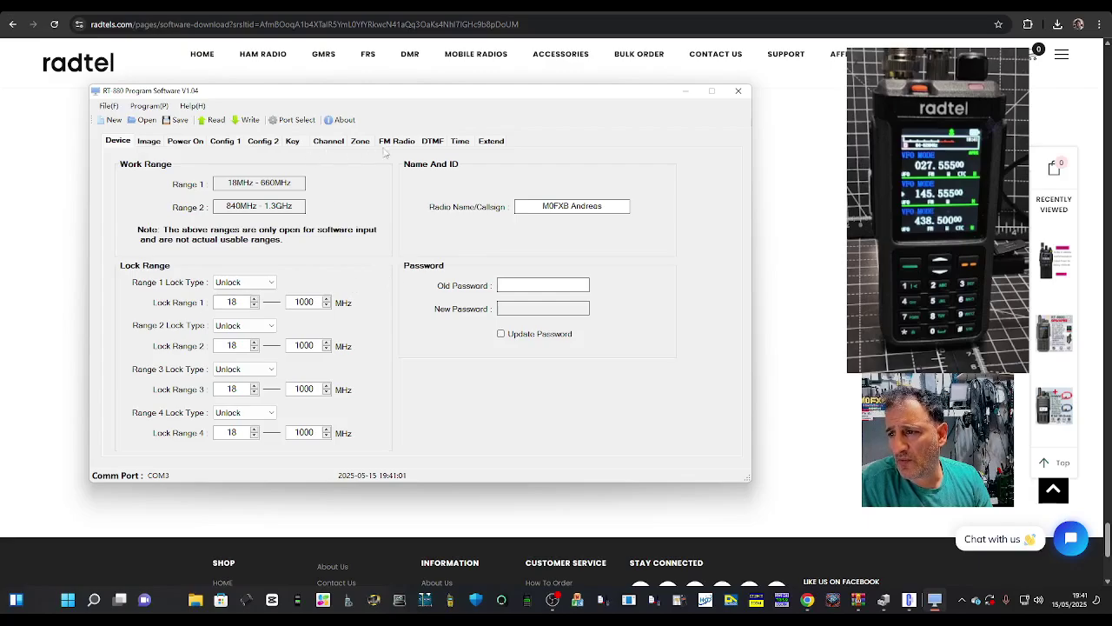
left_click(328, 142)
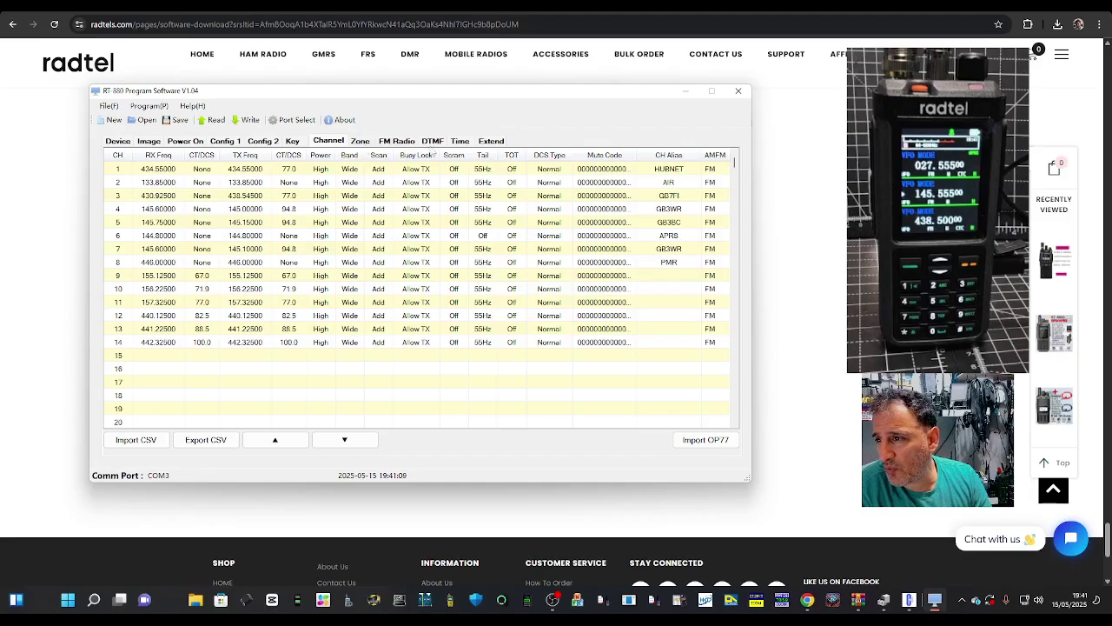
left_click(492, 143)
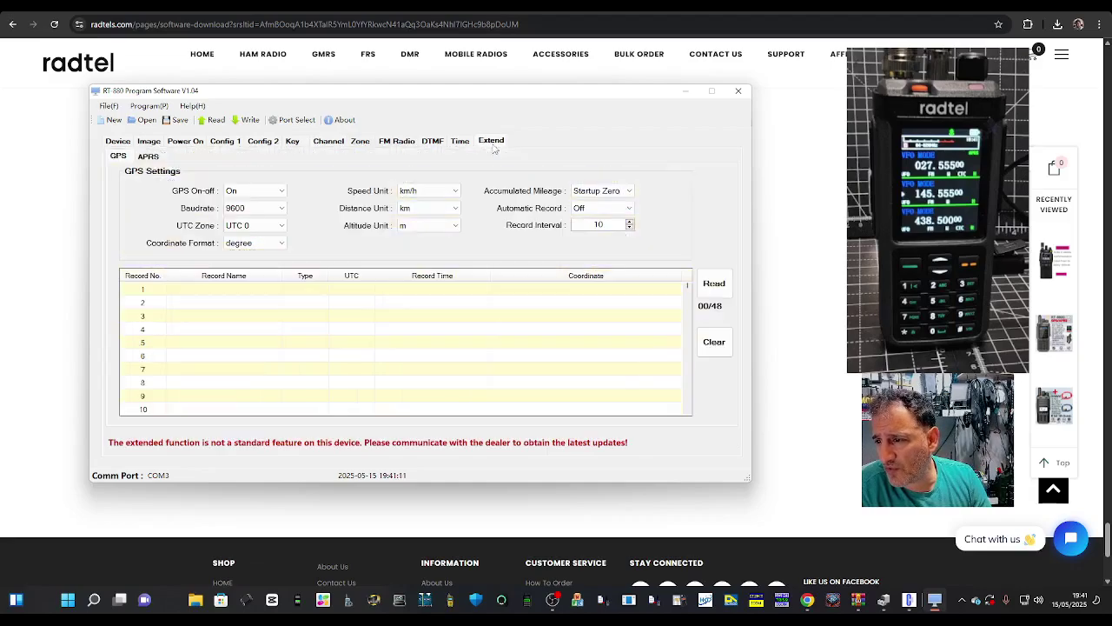
left_click(150, 158)
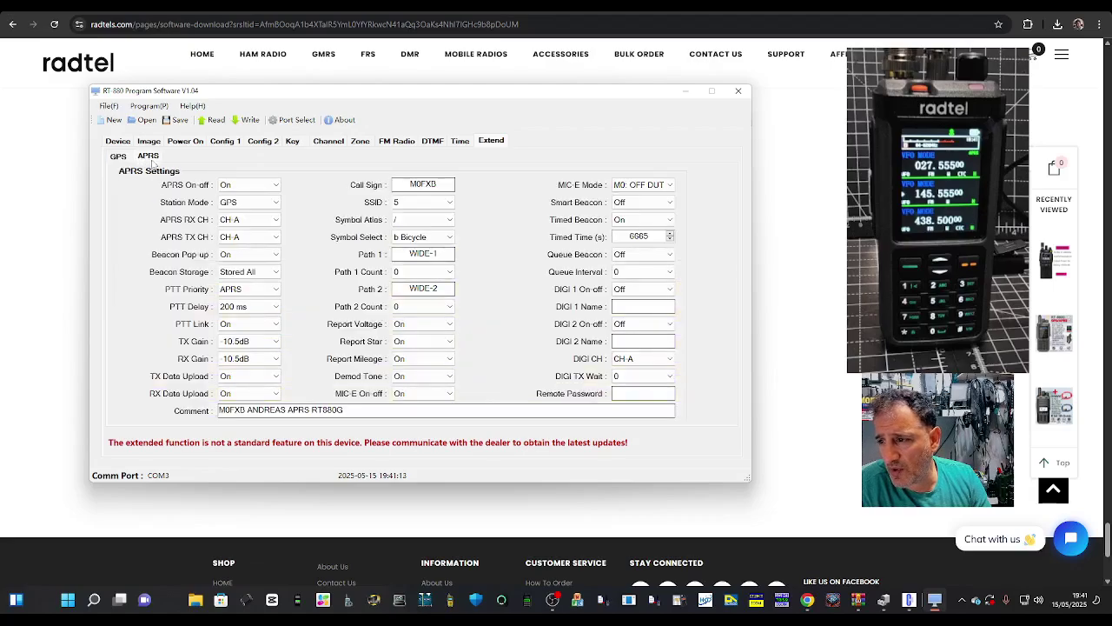
Step: Try changing the APRS Path 1 entry to begin with WIDE1-, and restore it to WIDE-1
left_click(442, 253)
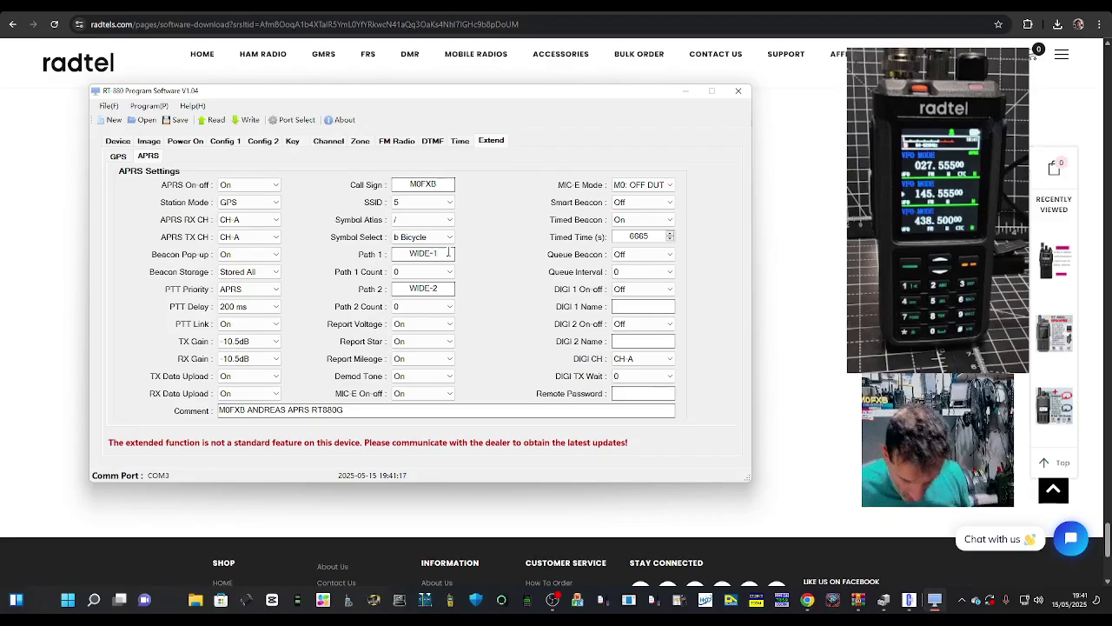
key("BackSpace")
key("BackSpace")
type("1-")
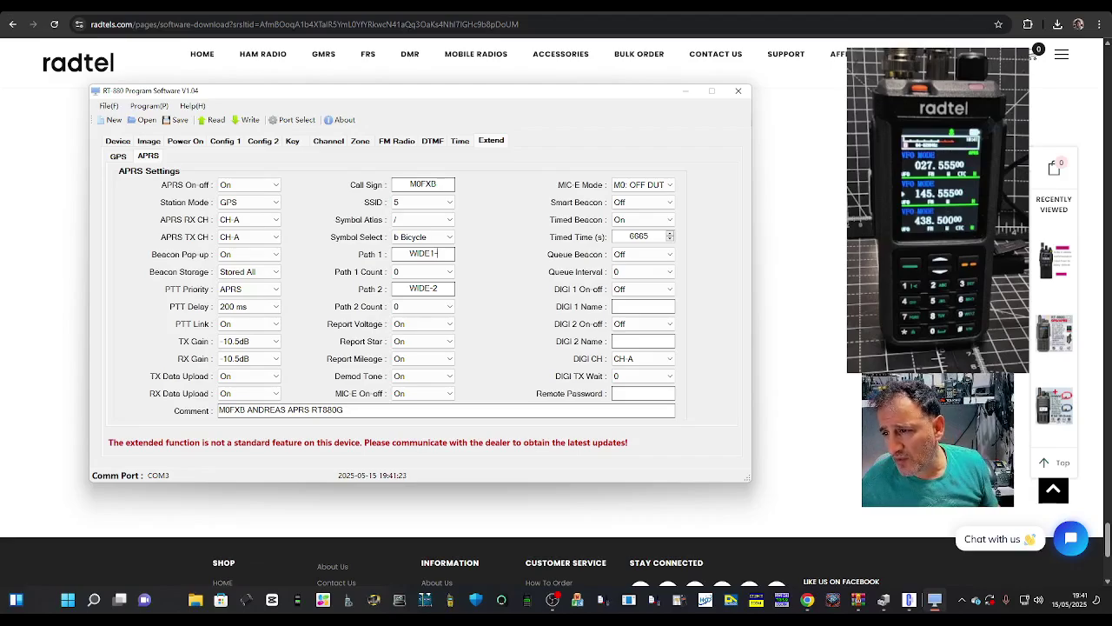
key("BackSpace")
key("BackSpace")
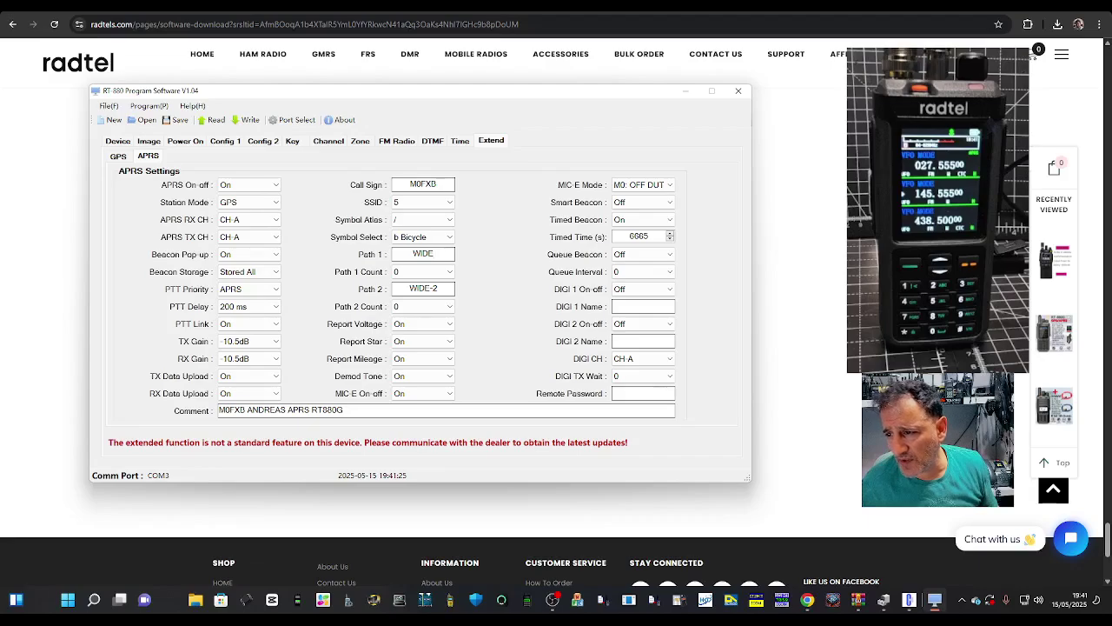
type("-1")
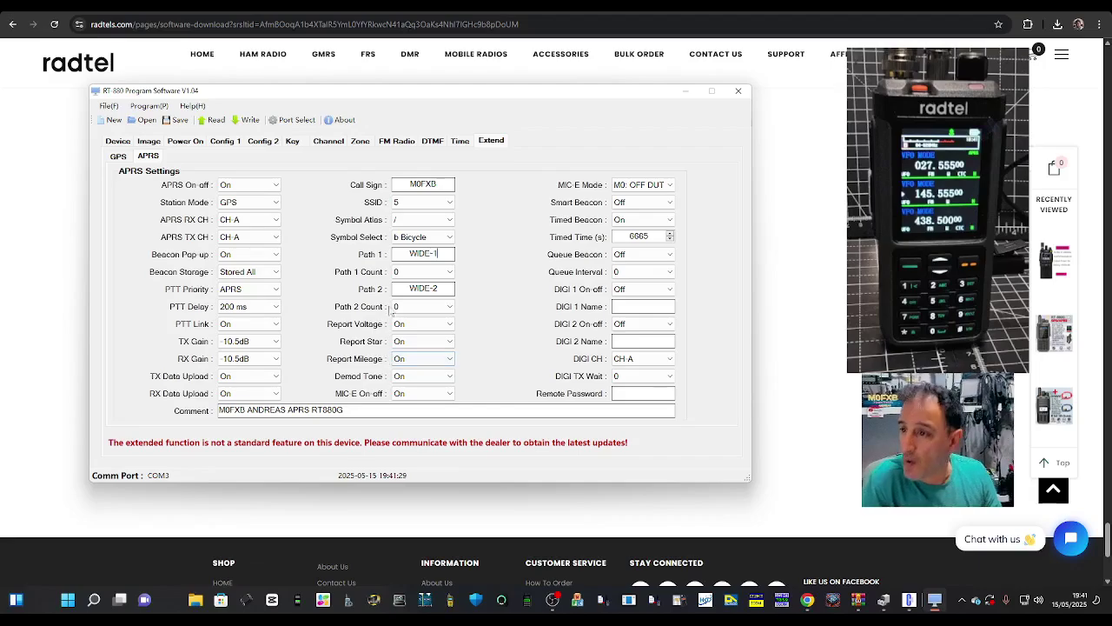
Step: Review the power-on, device, Config 1, Config 2, key, channel and zone settings read from the radio
left_click(187, 142)
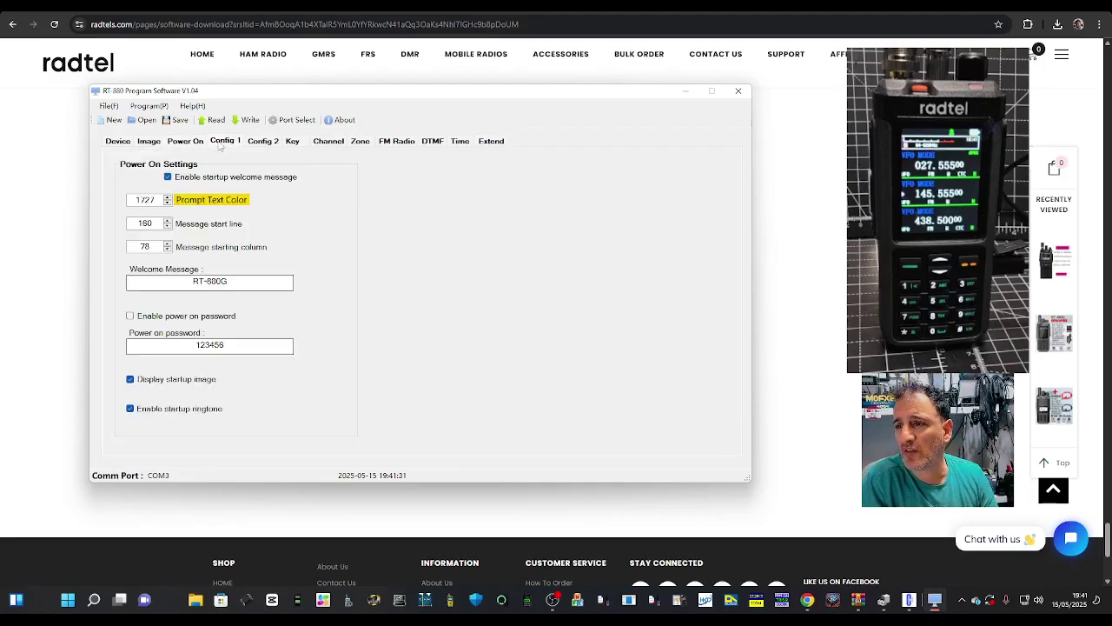
left_click(222, 143)
left_click(183, 144)
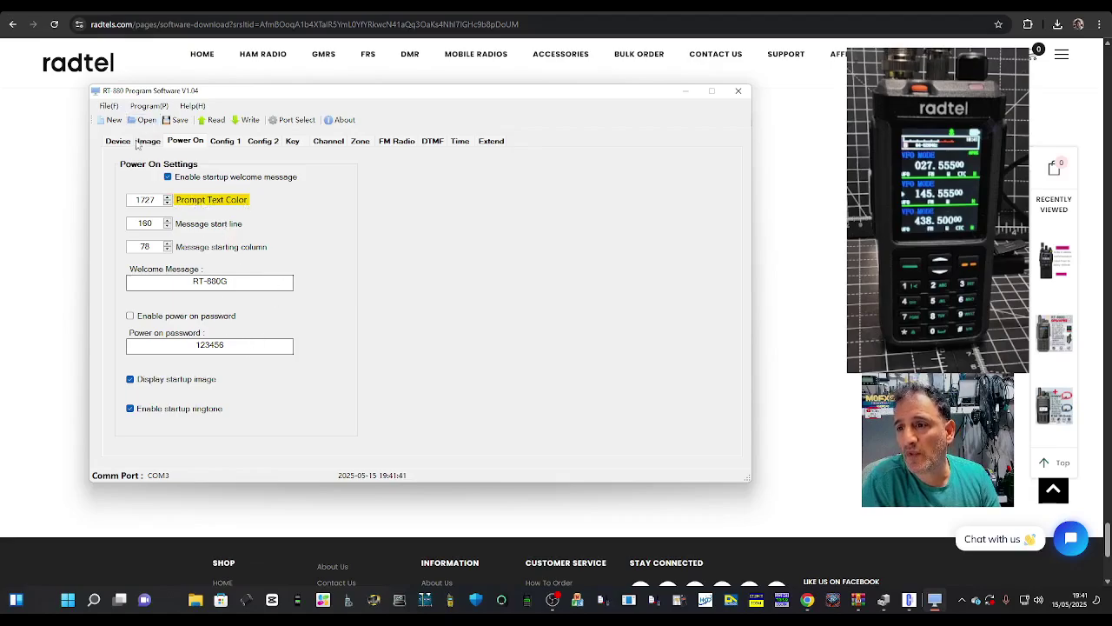
left_click(145, 141)
left_click(124, 145)
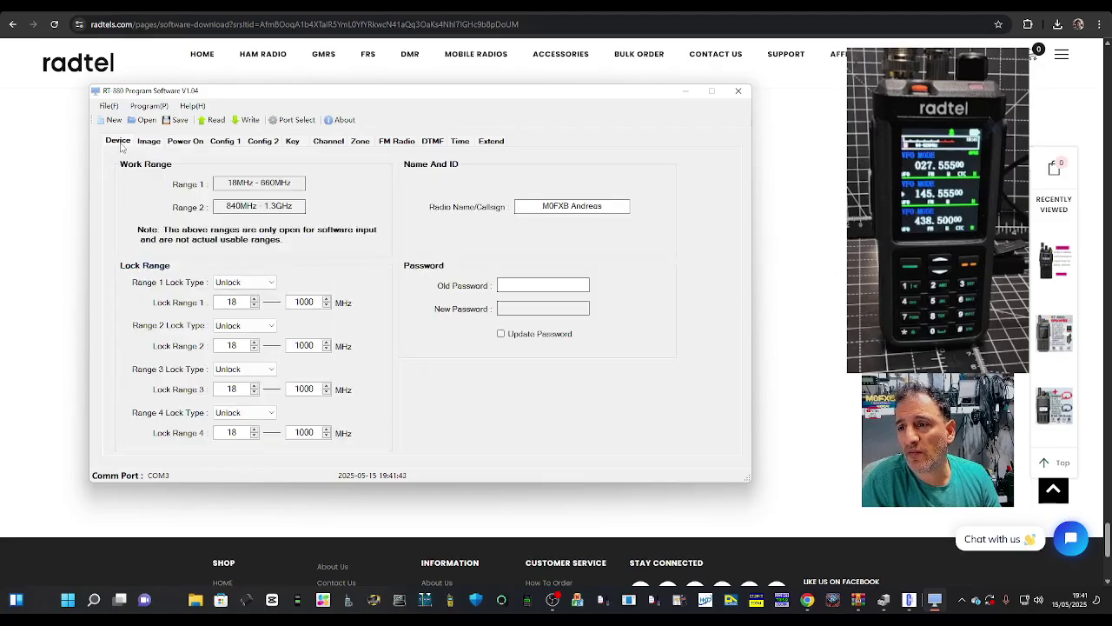
left_click(229, 143)
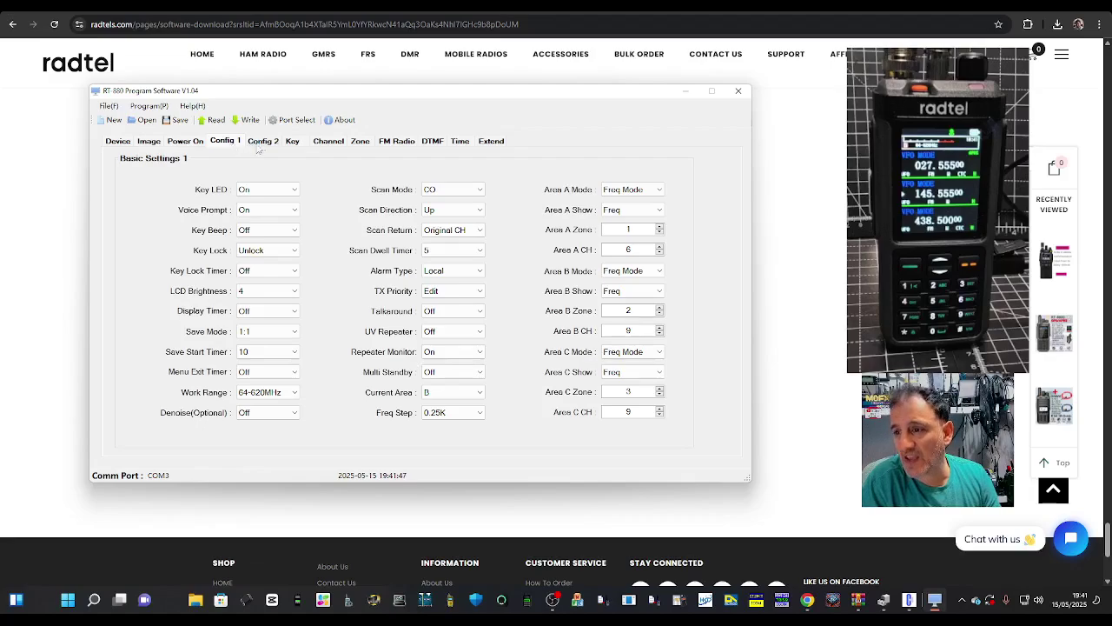
left_click(263, 143)
left_click(293, 146)
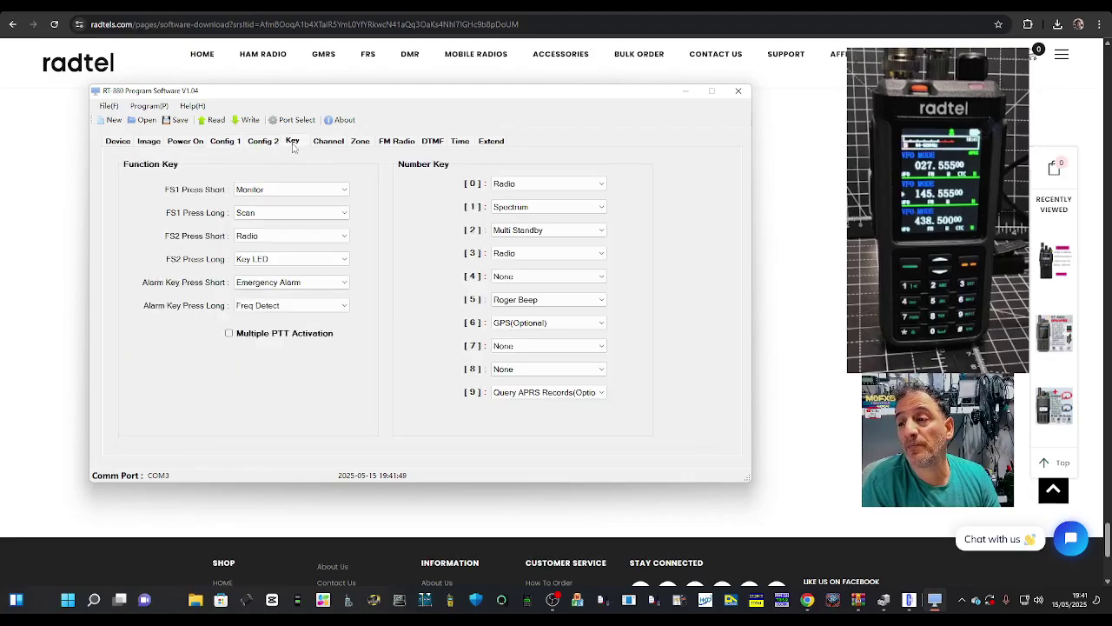
left_click(259, 144)
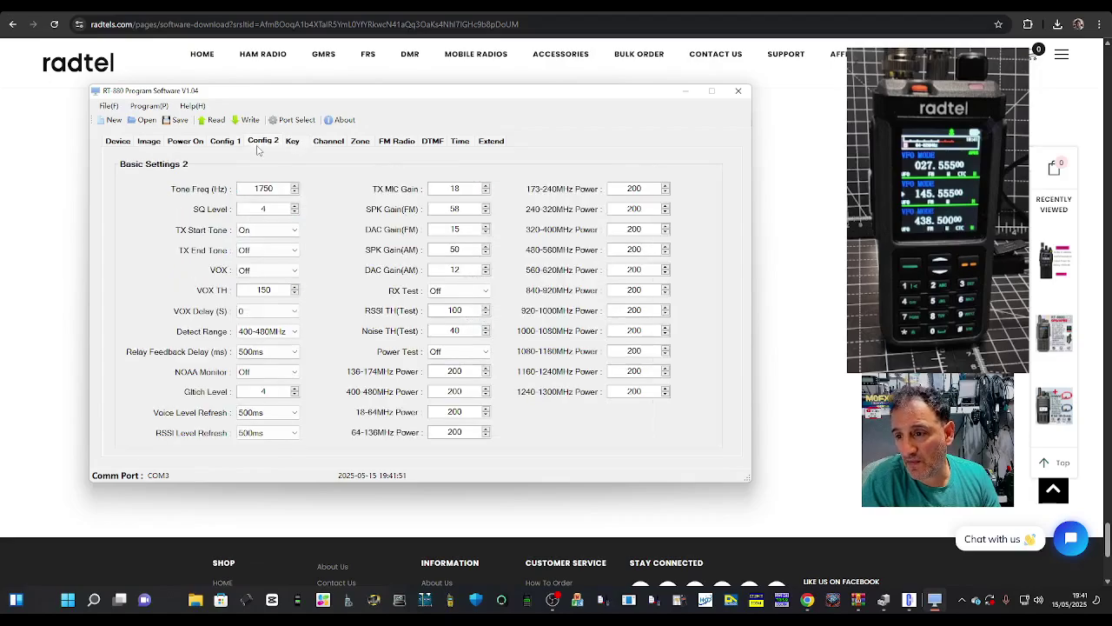
left_click(319, 147)
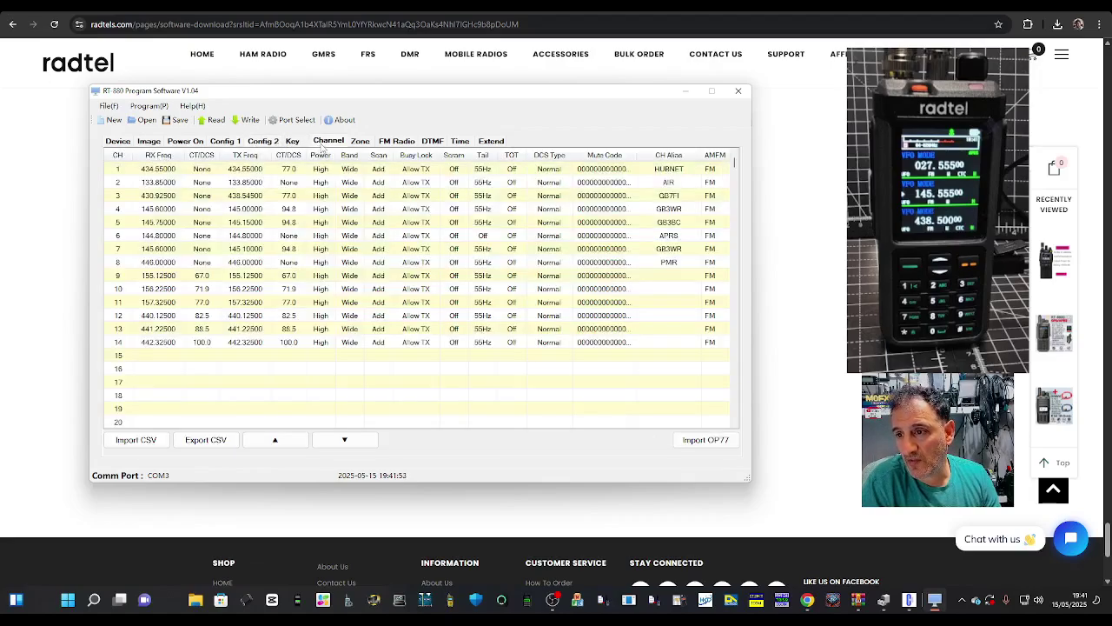
left_click(367, 146)
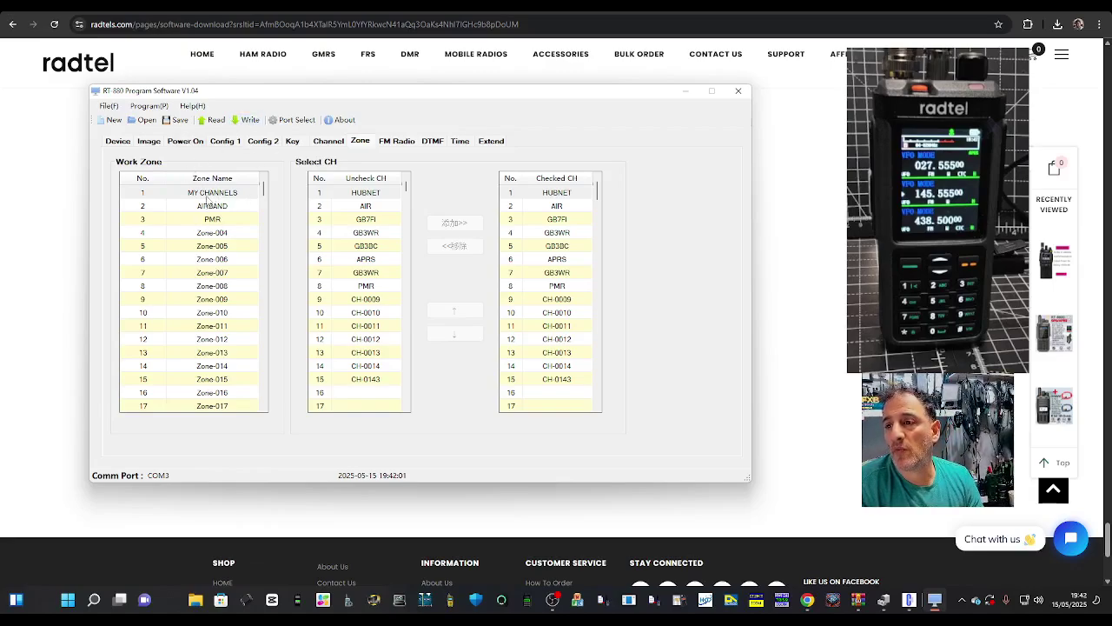
Step: Write the configuration from the programming software back to the radio
left_click(247, 120)
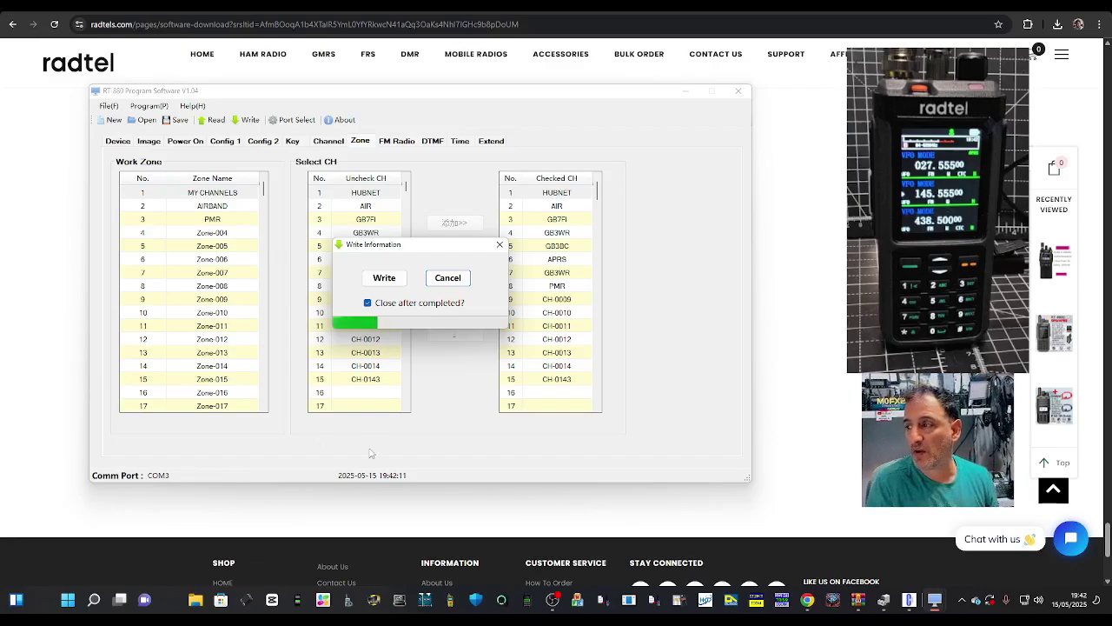
left_click(551, 601)
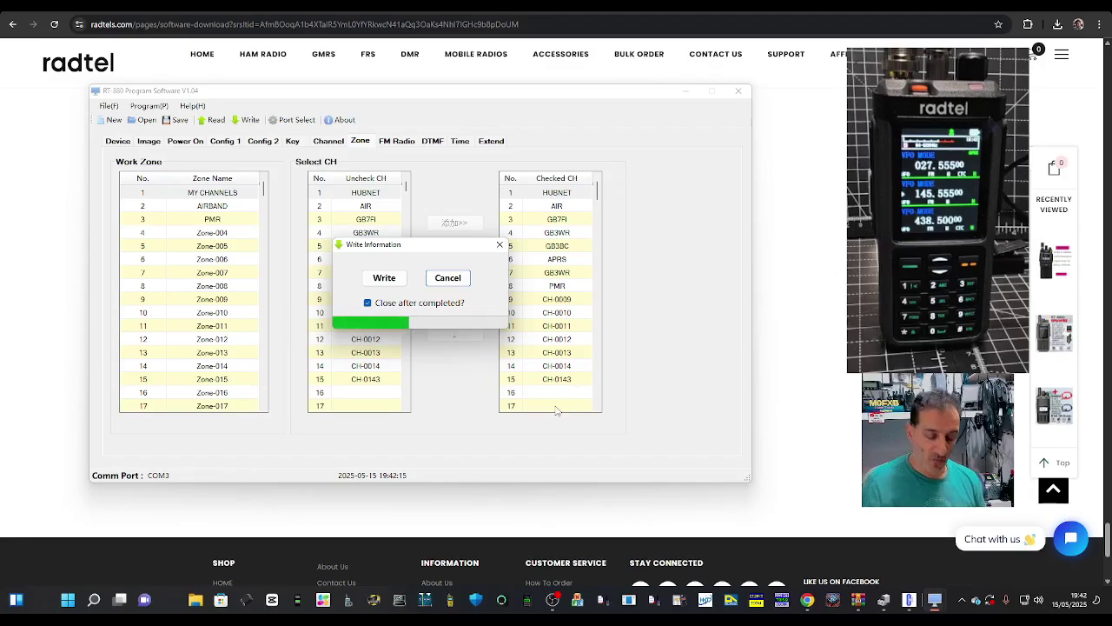